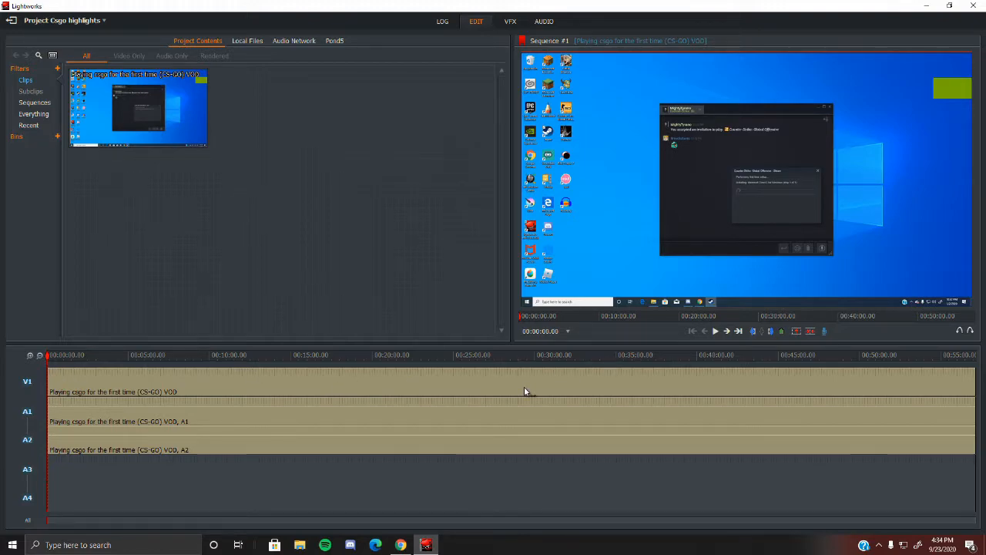
- Look through the available audio effects and EQ presets, and the text and lower-third video effects
left_click(544, 21)
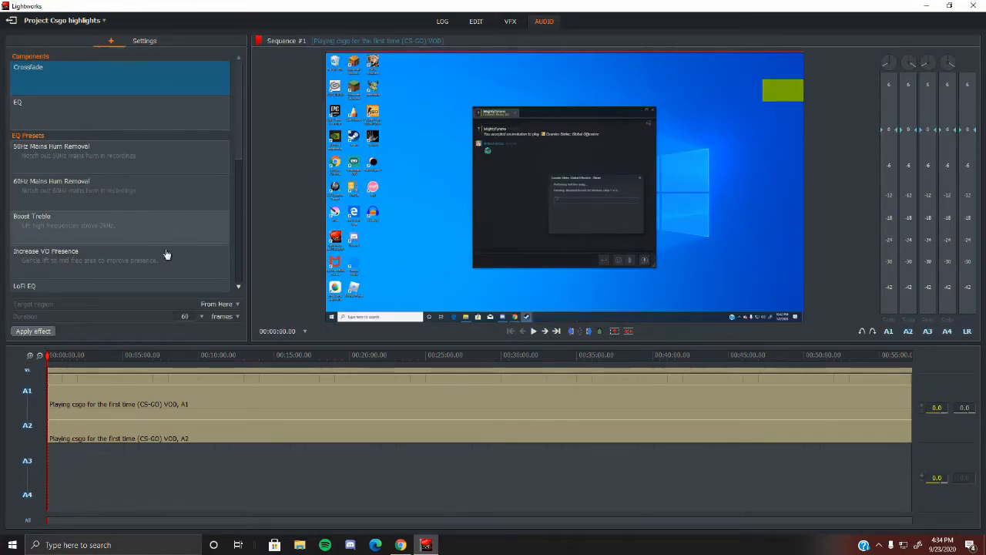
scroll(160, 170, "down", 3)
scroll(160, 170, "down", 3)
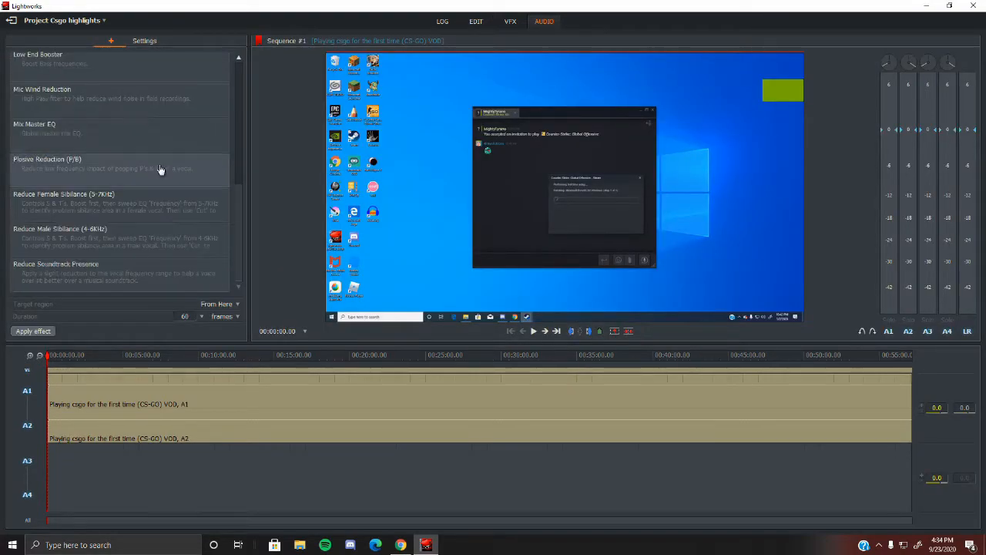
left_click(512, 21)
left_click(76, 40)
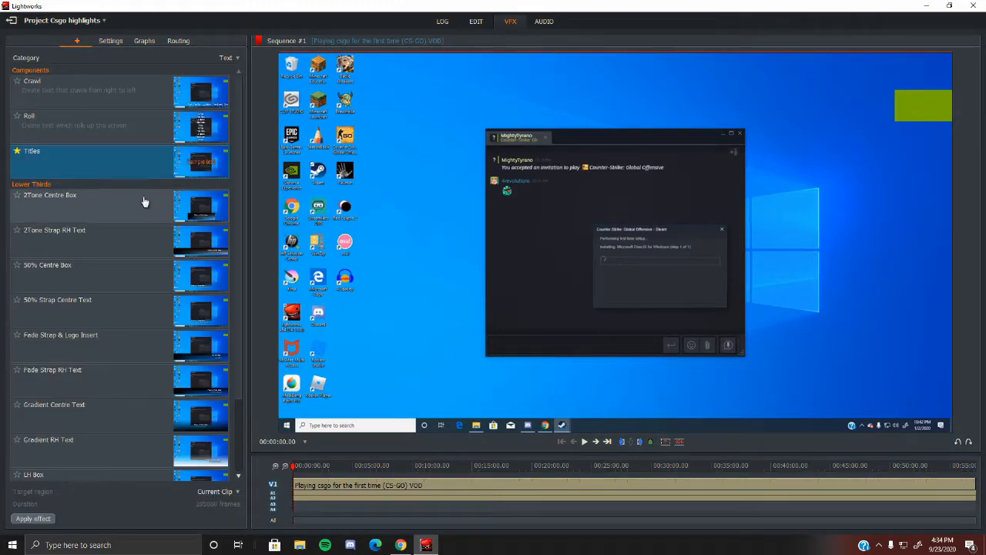
scroll(154, 192, "down", 2)
scroll(175, 185, "down", 1)
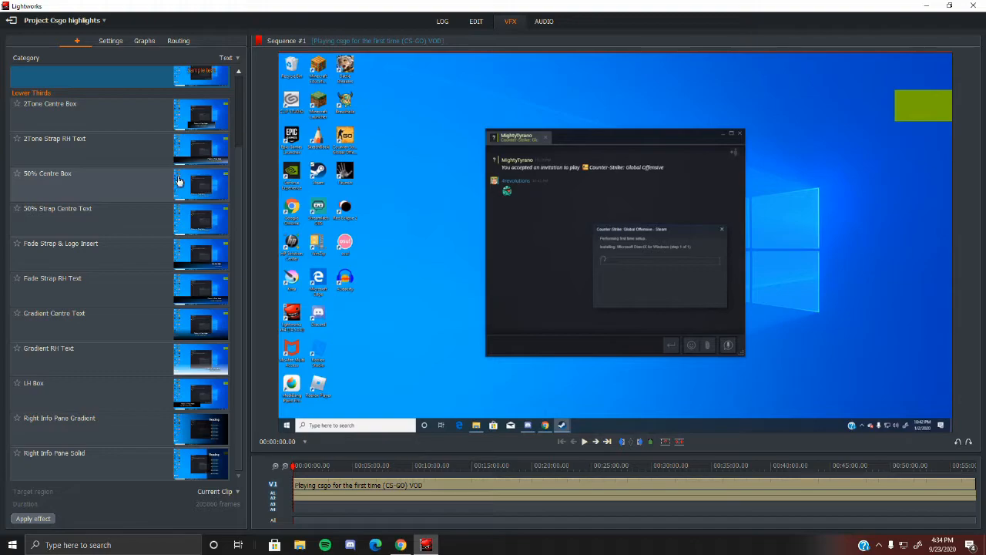
- Browse the local Videos\Super Smash Bros. Ultimate folder for footage and return to editing the sequence
left_click(443, 22)
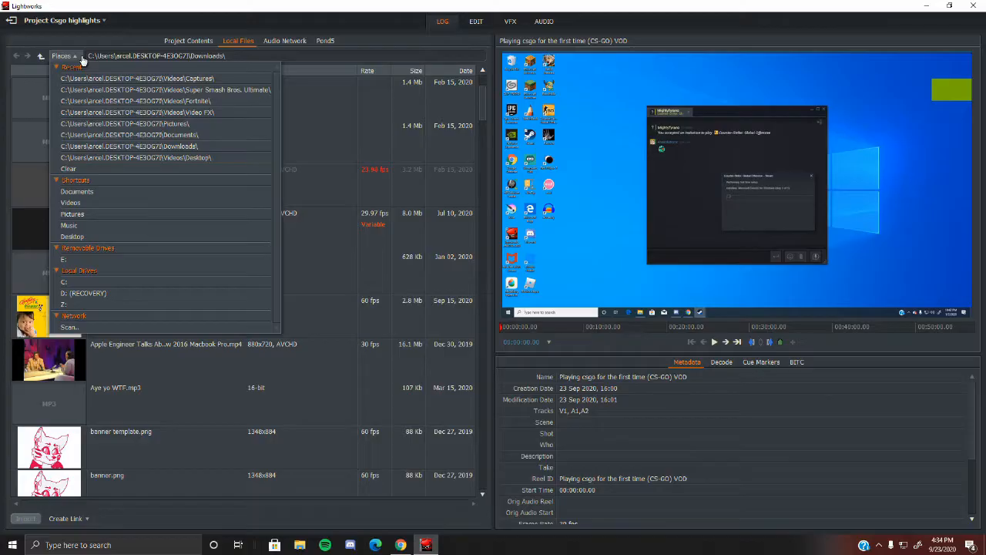
left_click(212, 91)
left_click(65, 56)
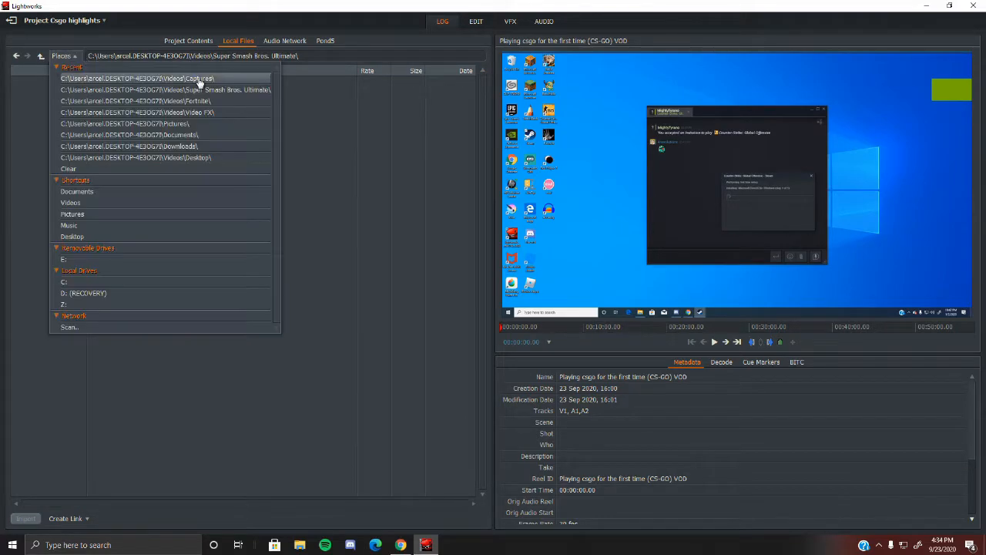
left_click(476, 23)
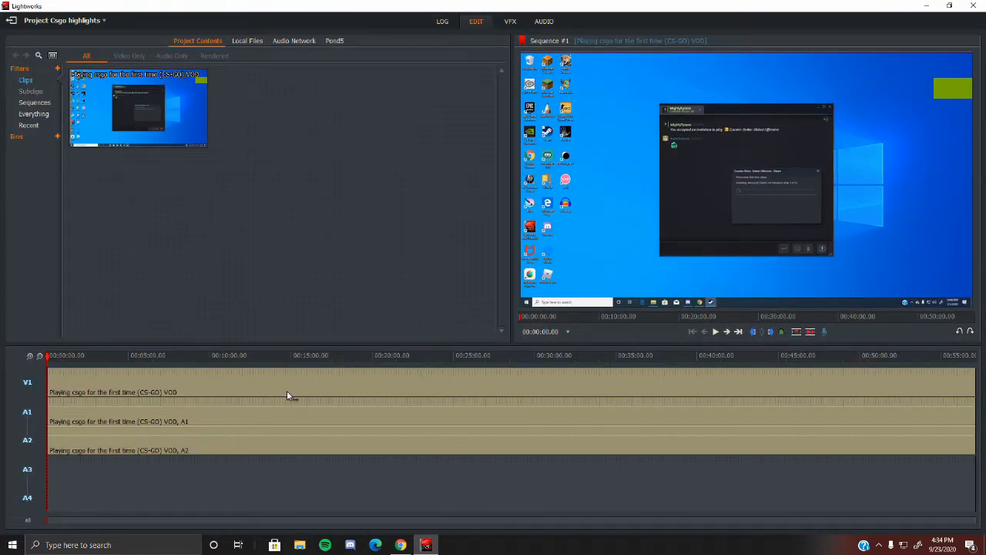
- Mark the section of the sequence from its start to about 00:30:24.34
left_click(738, 335)
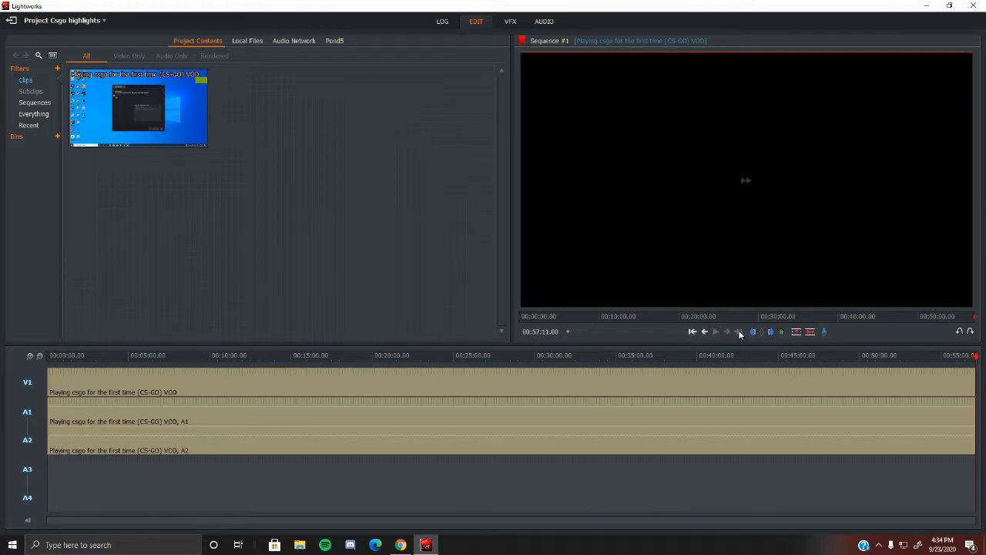
left_click(693, 332)
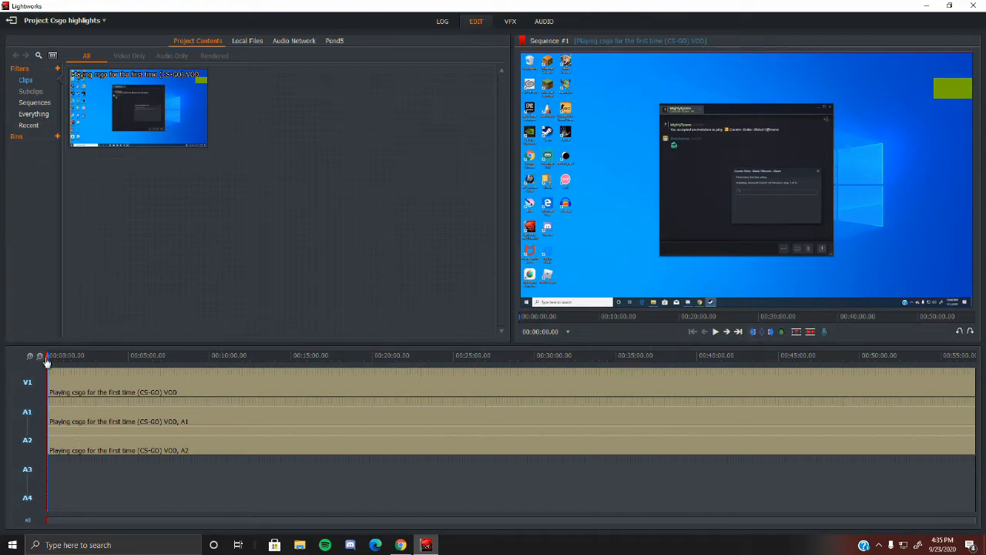
left_click_drag(48, 362, 543, 368)
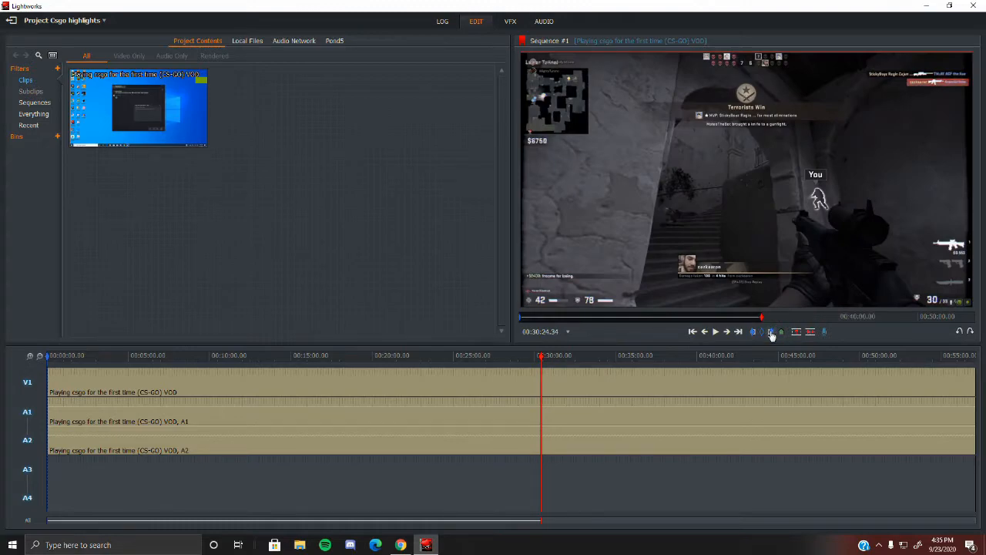
left_click(770, 332)
- Place the playhead at about 00:07:52.16 and clear the in and out marks from the sequence
left_click(175, 402)
right_click(230, 399)
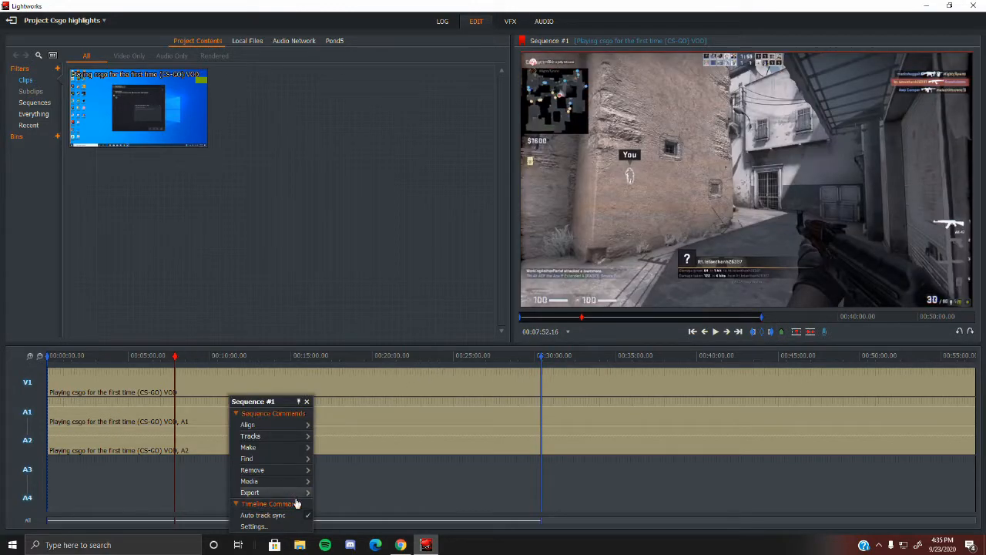
left_click(399, 281)
left_click(762, 331)
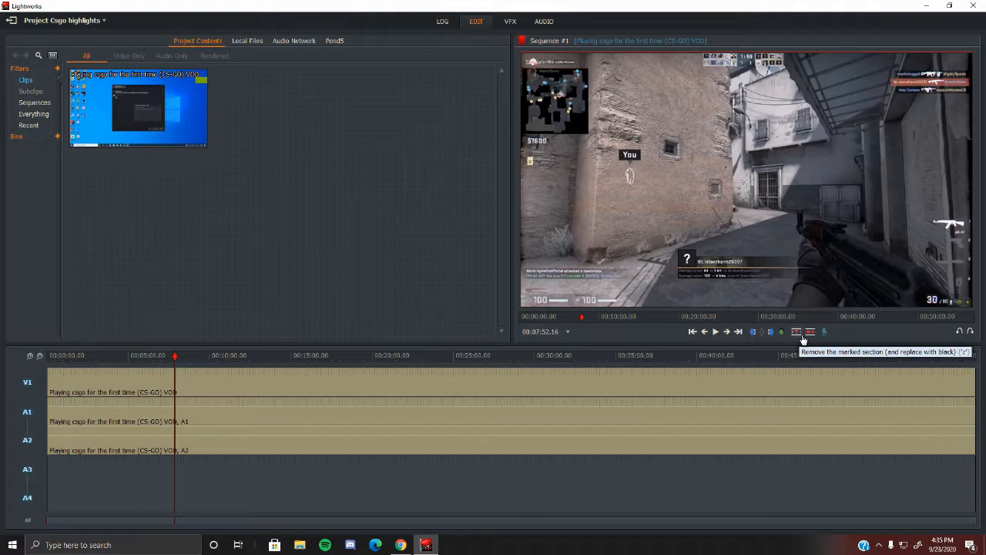
- Replace everything after 00:07:52.16 in the sequence with black and undo that removal
left_click(802, 336)
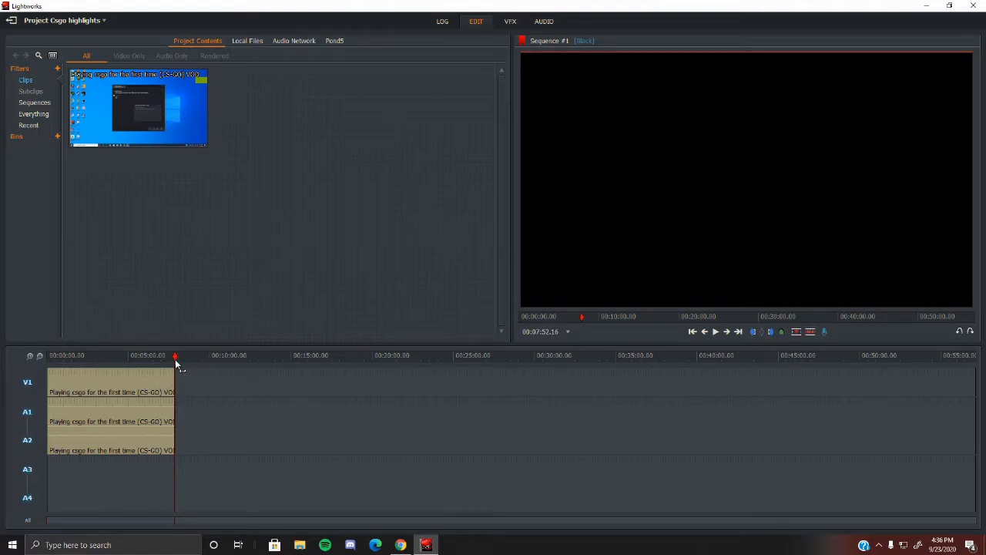
left_click(959, 332)
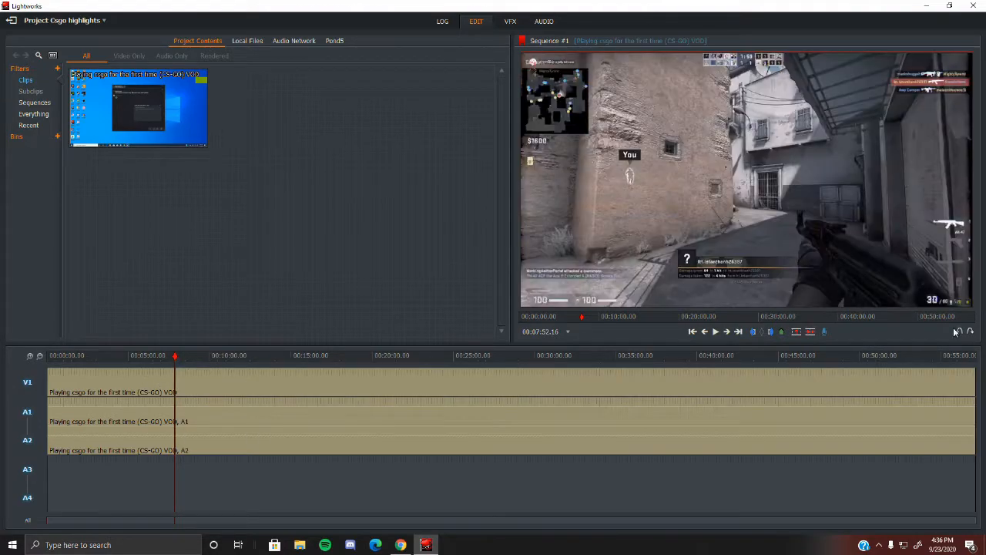
- Cut the video and audio of the sequence's clip at 00:07:52.16
left_click(813, 331)
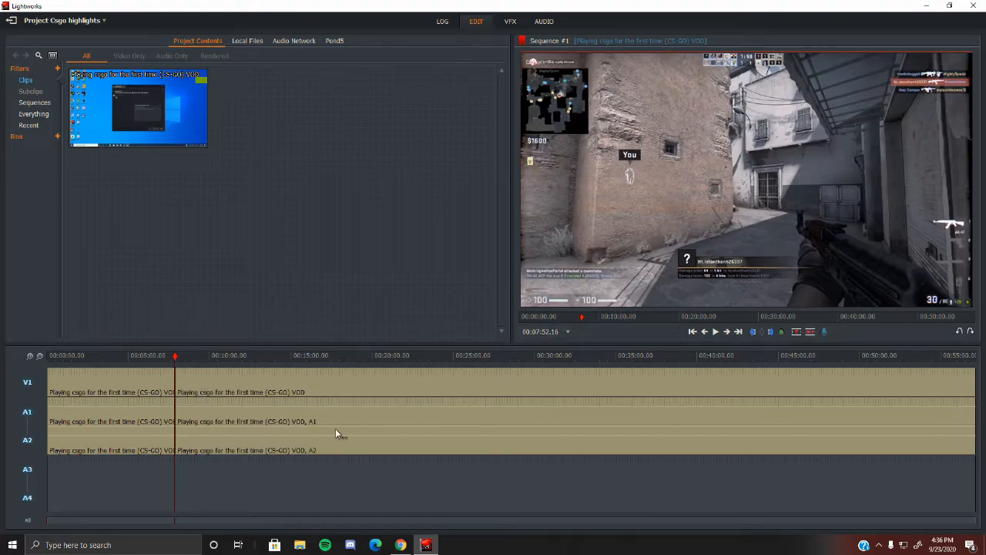
left_click_drag(975, 520, 198, 467)
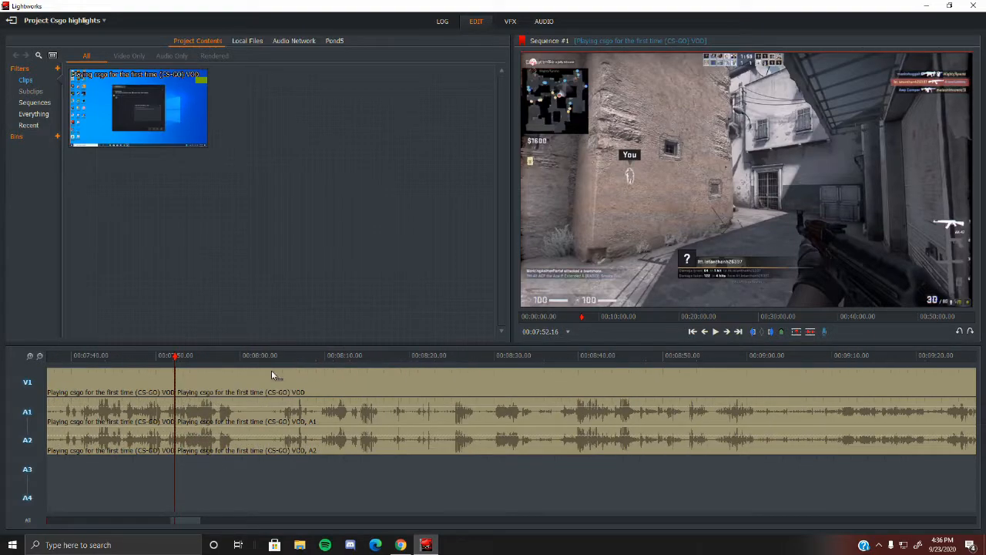
left_click_drag(306, 396, 286, 418)
- Record a short microphone voice-over at 00:07:52.16 with a 3-second preroll and play it back
left_click(829, 334)
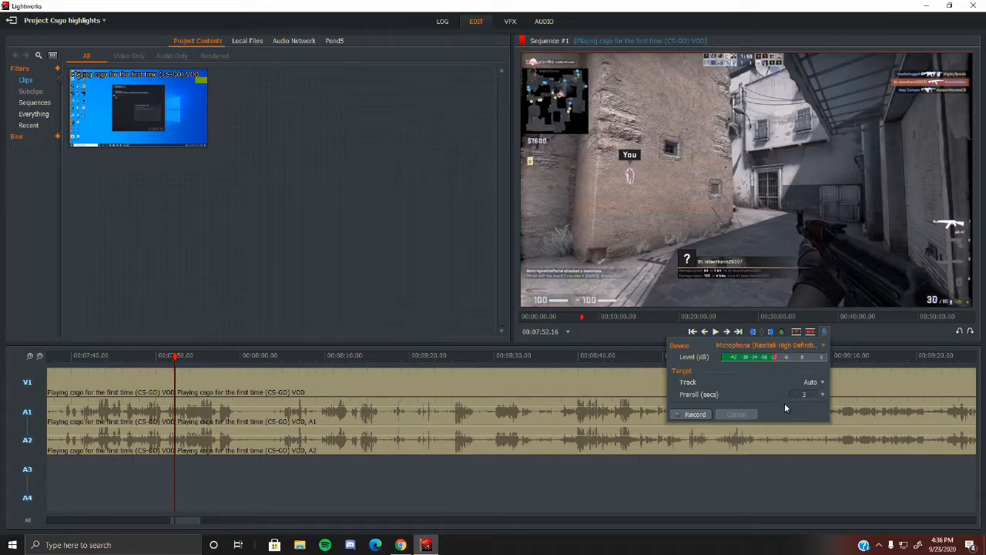
left_click(705, 414)
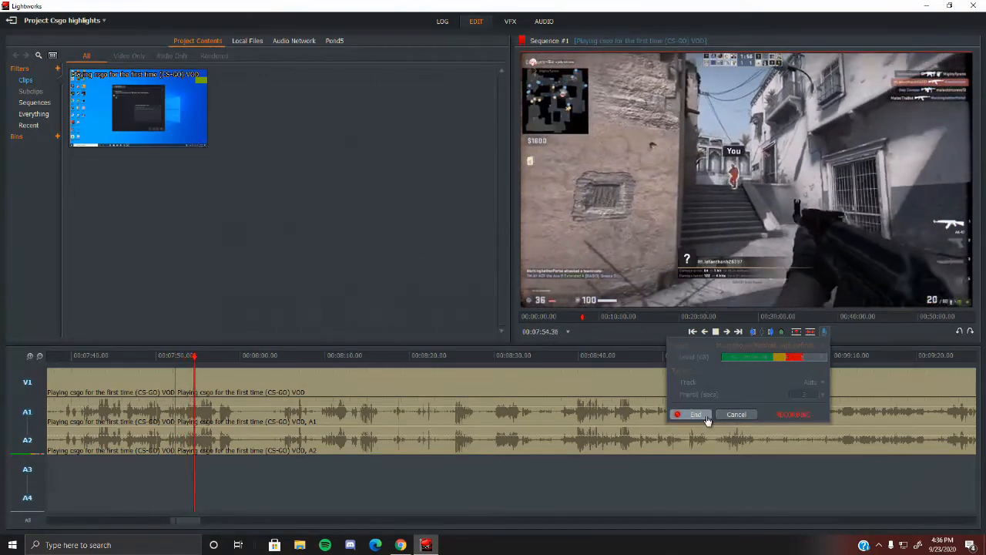
left_click(706, 419)
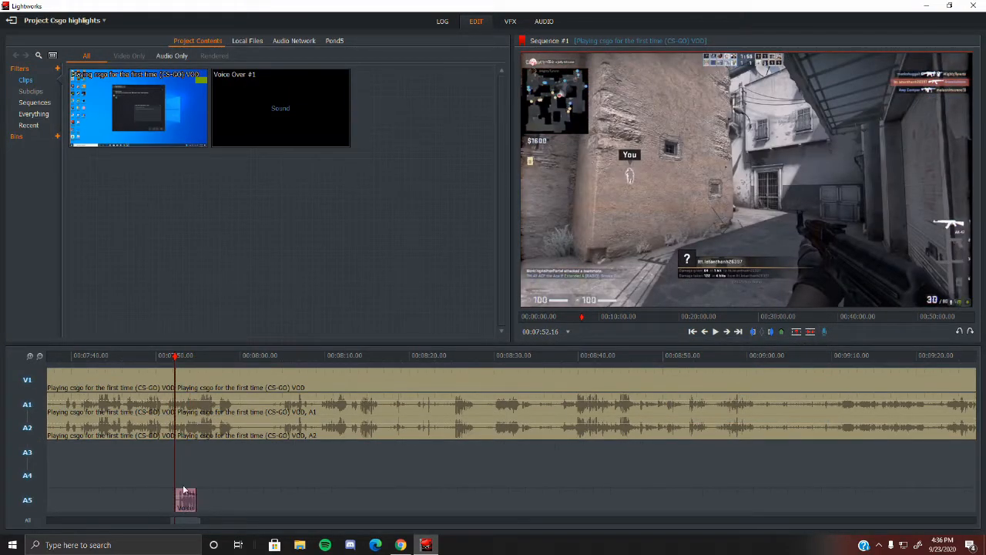
left_click(714, 331)
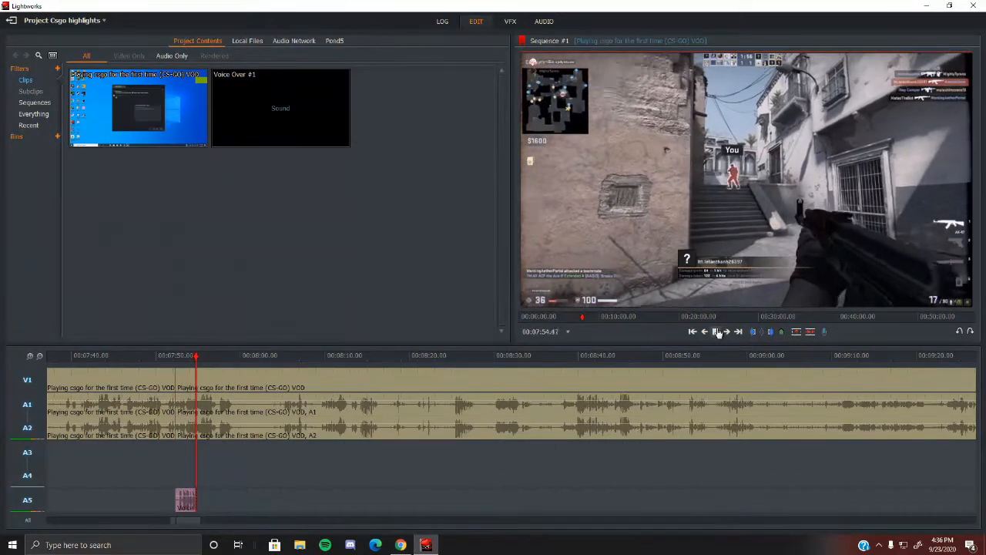
left_click(716, 332)
- Delete the section from 00:07:52.16 to 00:19:54.53, closing the gap, and undo the deletion
left_click_drag(194, 358, 622, 355)
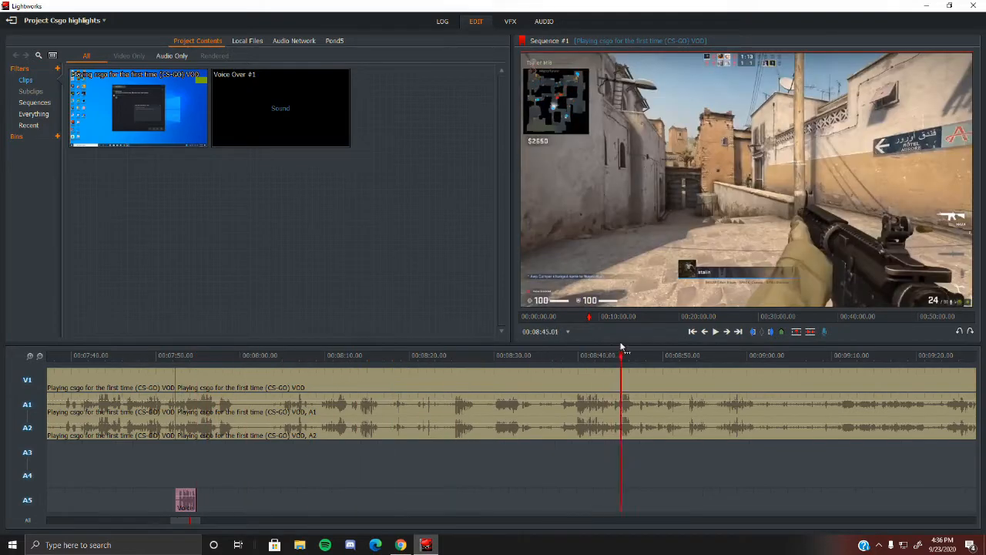
left_click(692, 331)
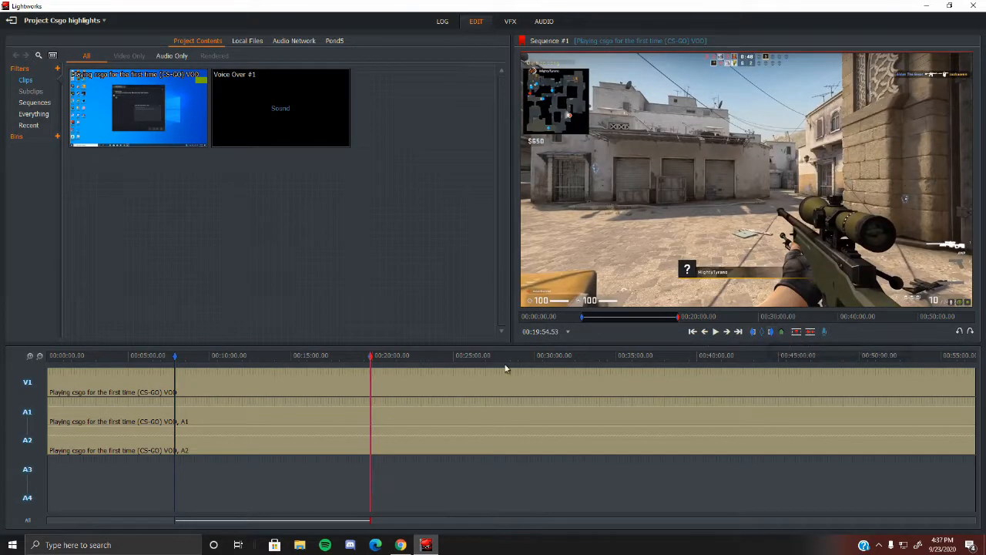
left_click(811, 333)
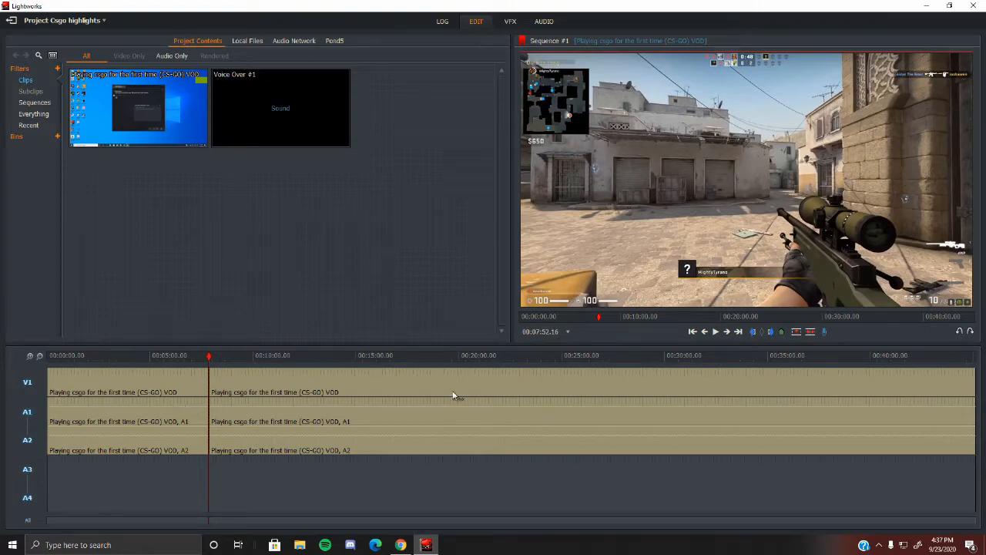
key("ctrl+z")
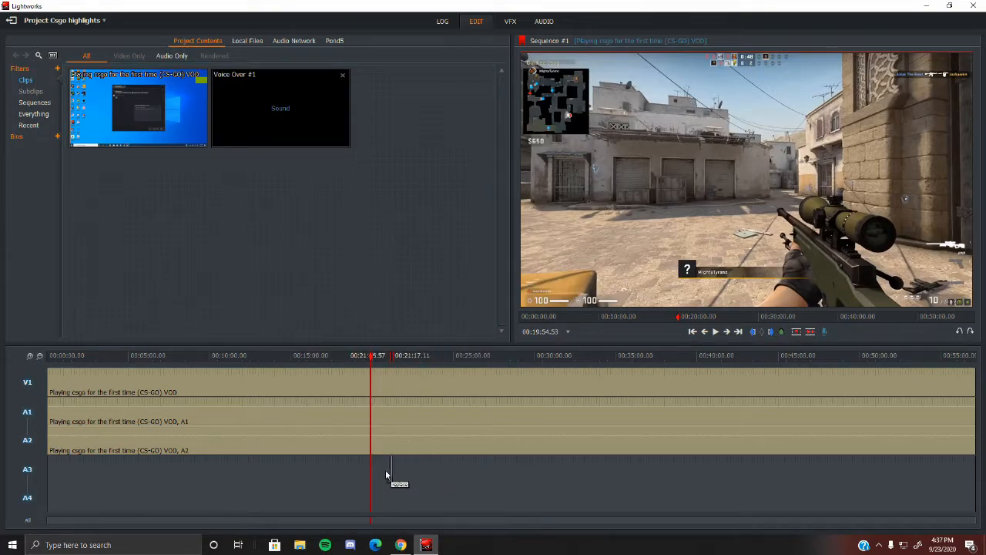
- Add a second video track to the sequence
right_click(37, 430)
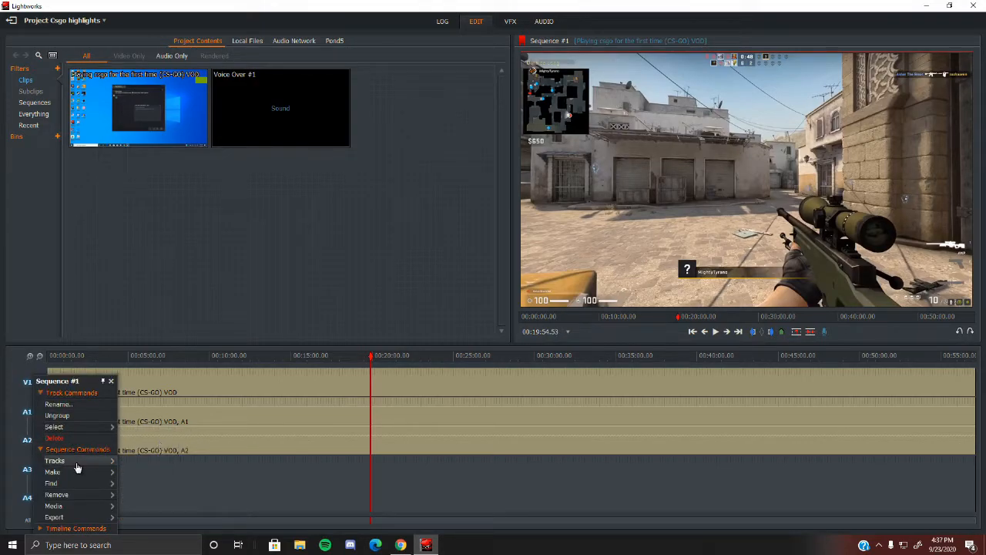
mouse_move(98, 462)
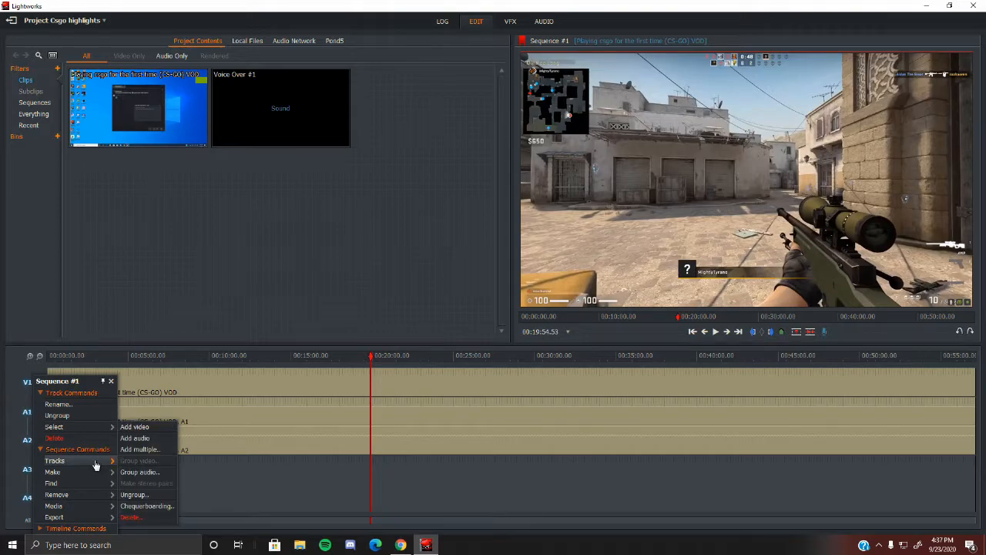
left_click(159, 428)
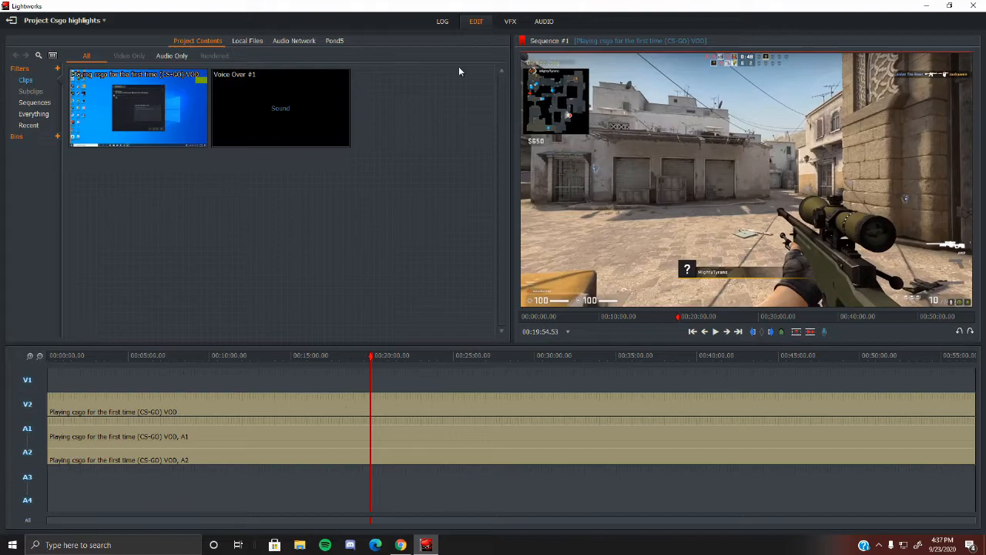
- Import the Anime Zoom Greenscreen clip and place it on track V1 at 00:19:54.53
left_click(443, 22)
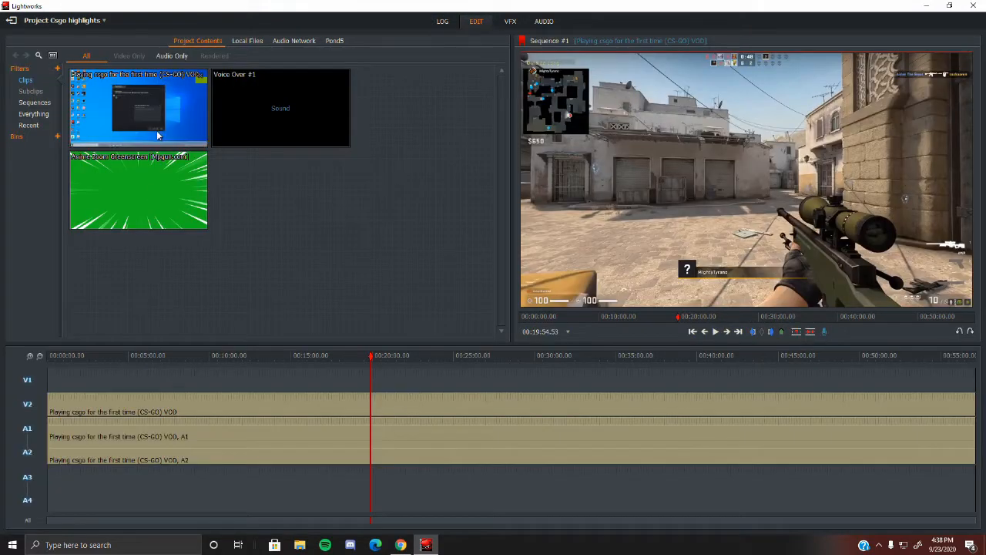
left_click_drag(139, 189, 374, 379)
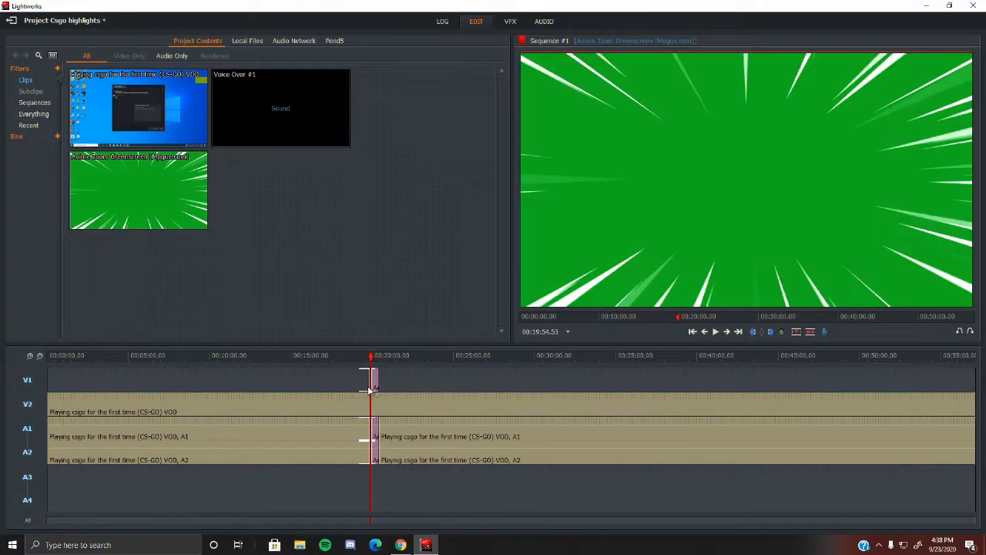
left_click(716, 332)
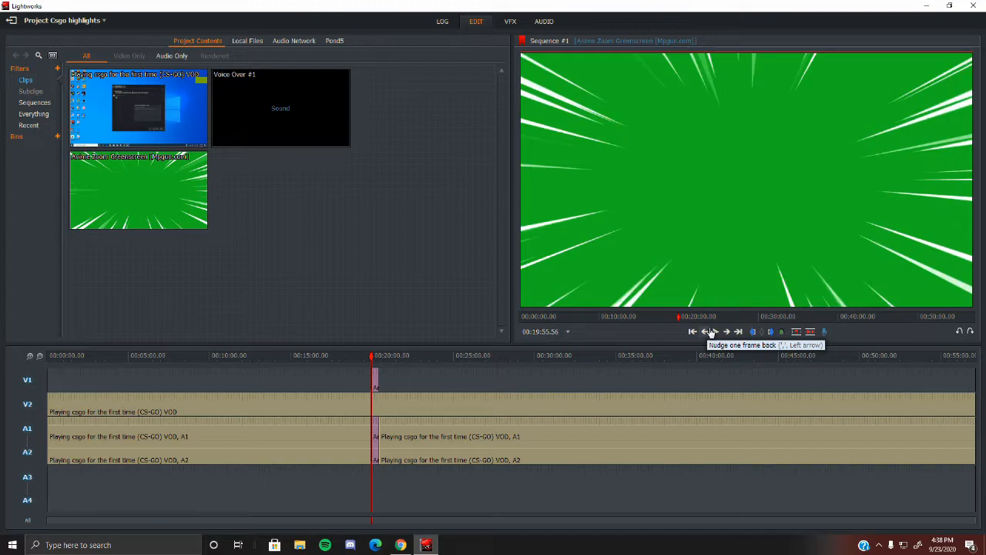
- Apply the Titles text effect to the Anime Zoom Greenscreen clip
left_click(510, 21)
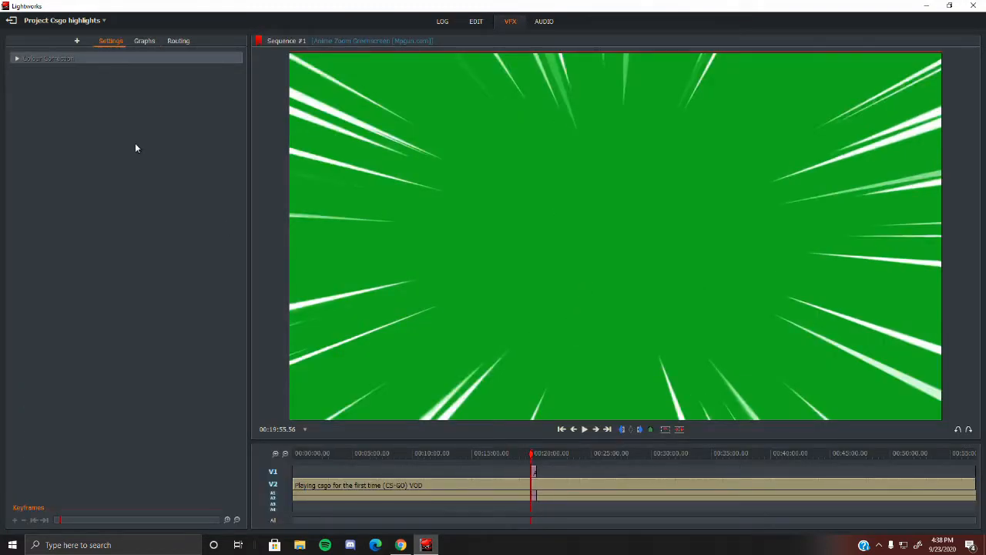
left_click(78, 41)
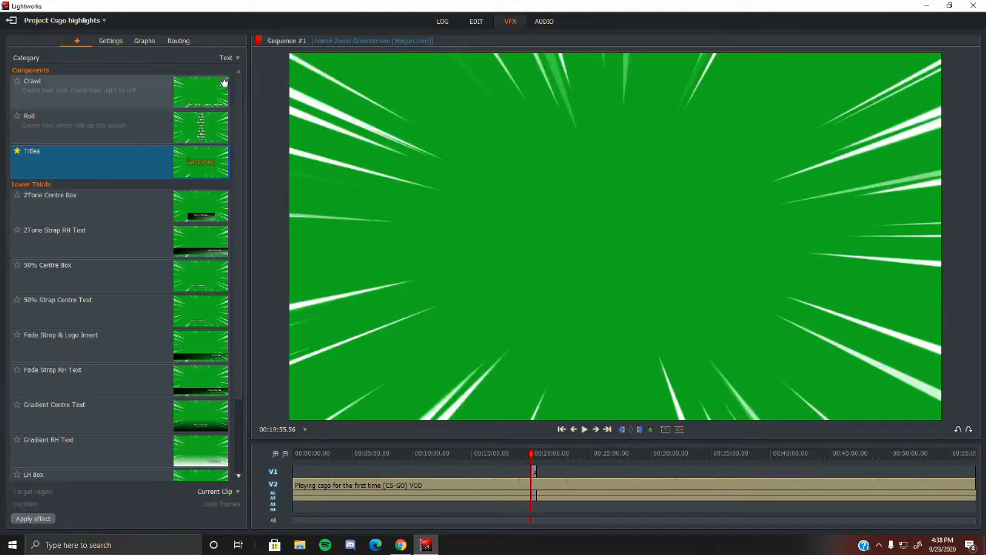
scroll(206, 148, "down", 2)
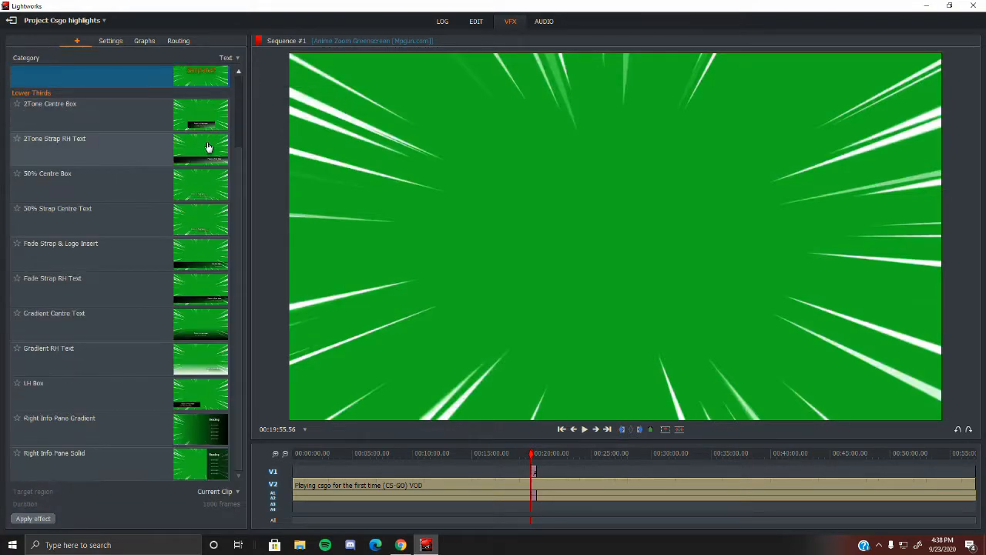
scroll(213, 146, "up", 2)
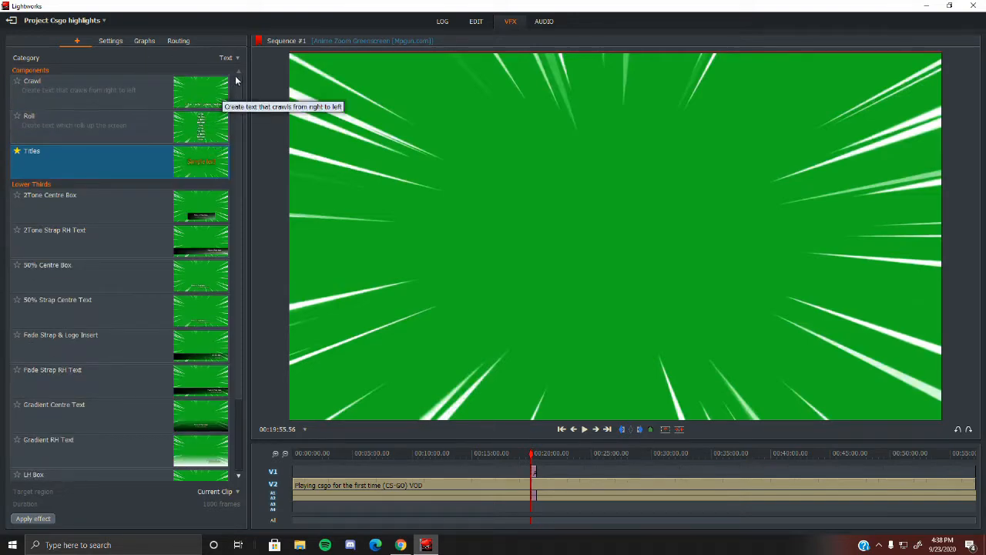
double_click(155, 171)
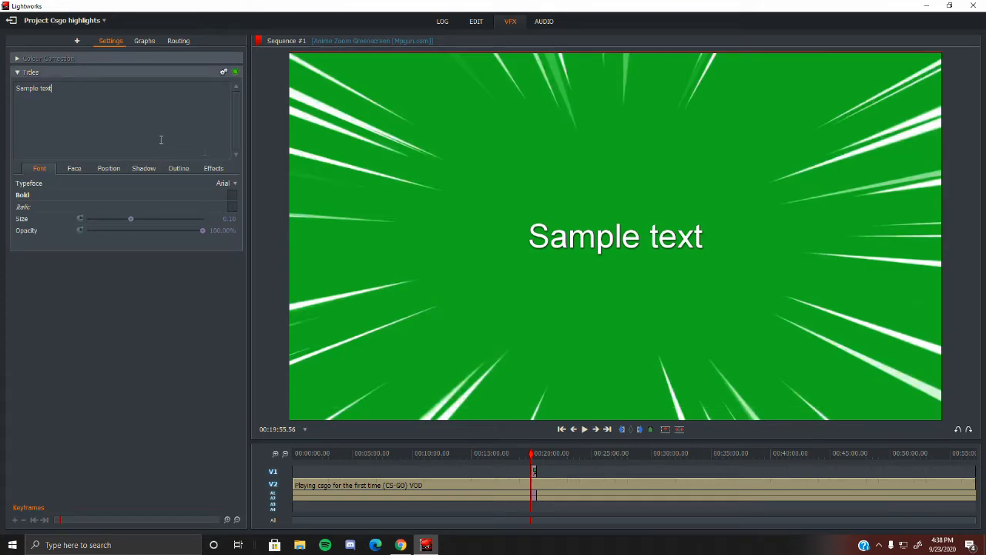
- Replace the title's sample text with "I'm blue if i was green i would die"
key("BackSpace")
key("BackSpace")
key("BackSpace")
key("BackSpace")
key("BackSpace")
key("BackSpace")
key("BackSpace")
key("BackSpace")
key("BackSpace")
key("BackSpace")
key("BackSpace")
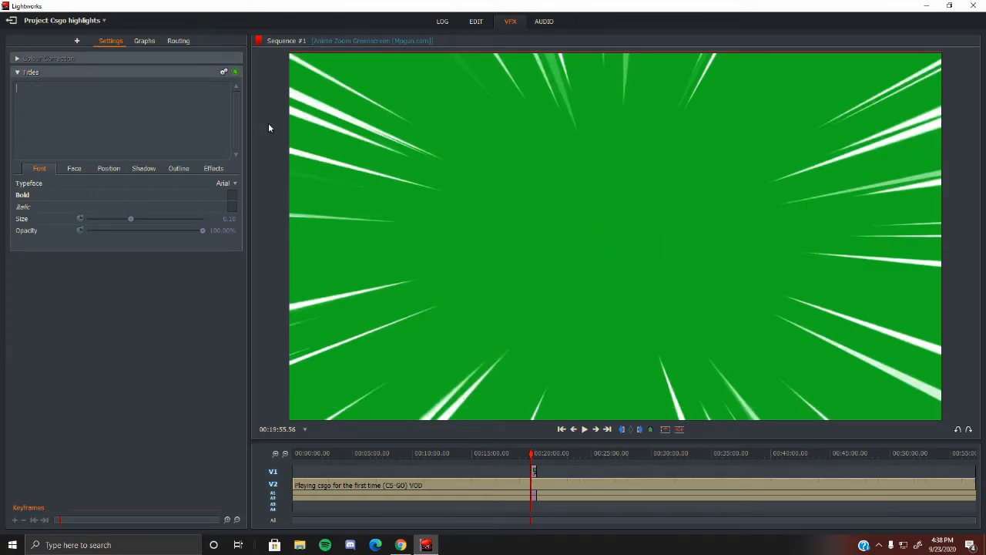
type("I'm blue if is")
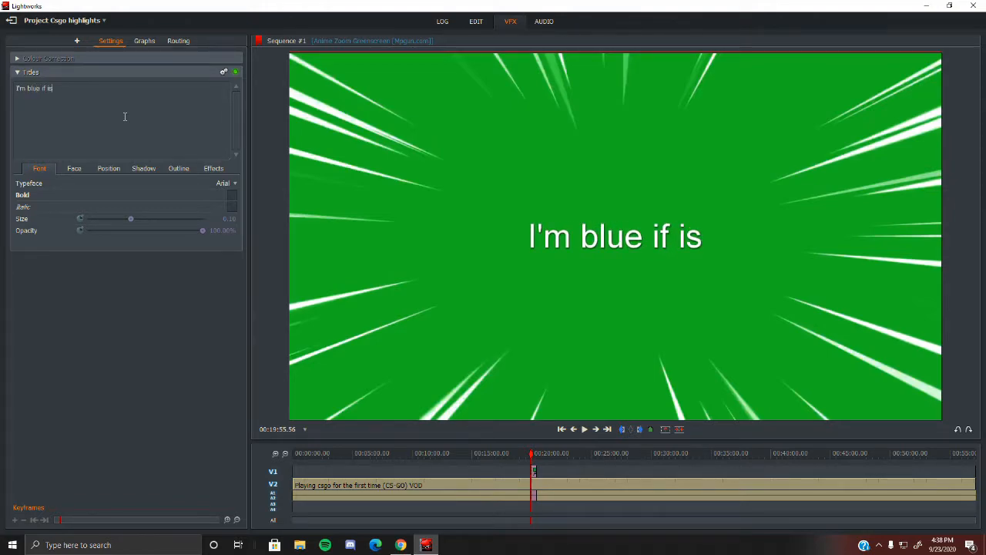
key("BackSpace")
type("wasge")
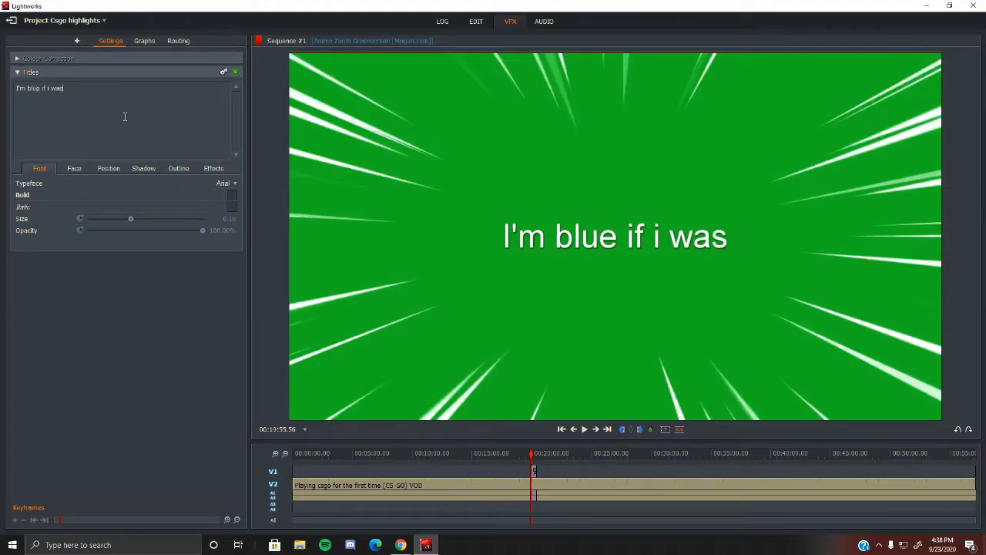
key("BackSpace")
type("ree")
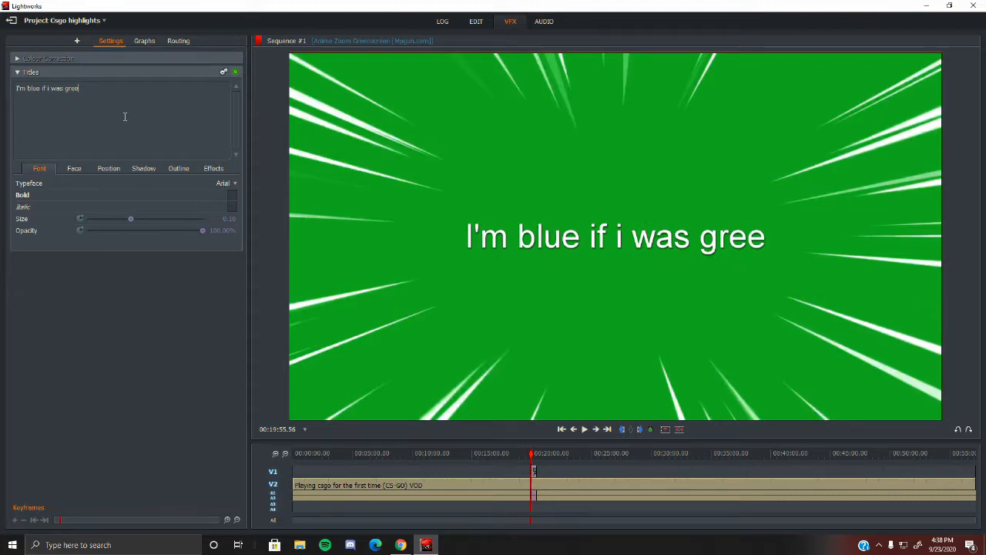
type("n i would d")
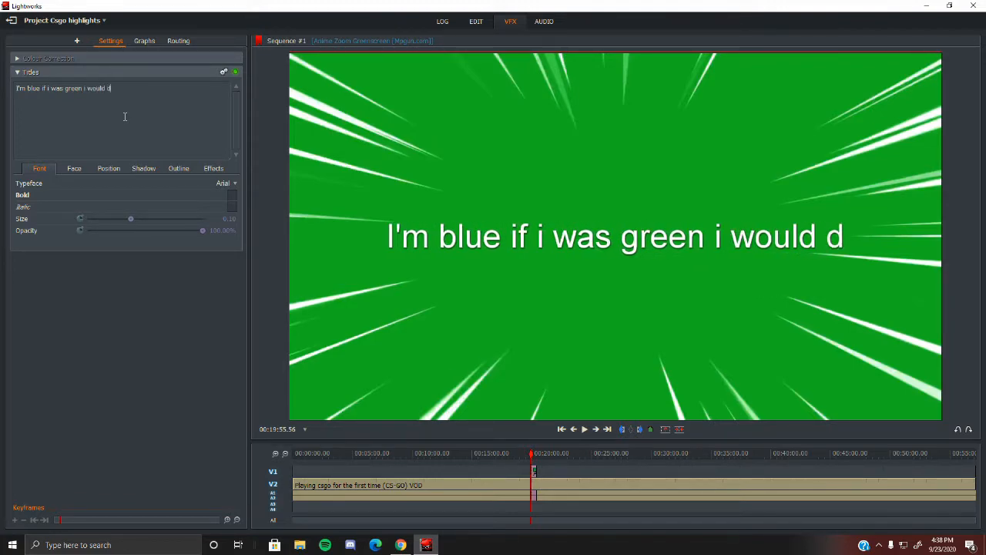
type("ie")
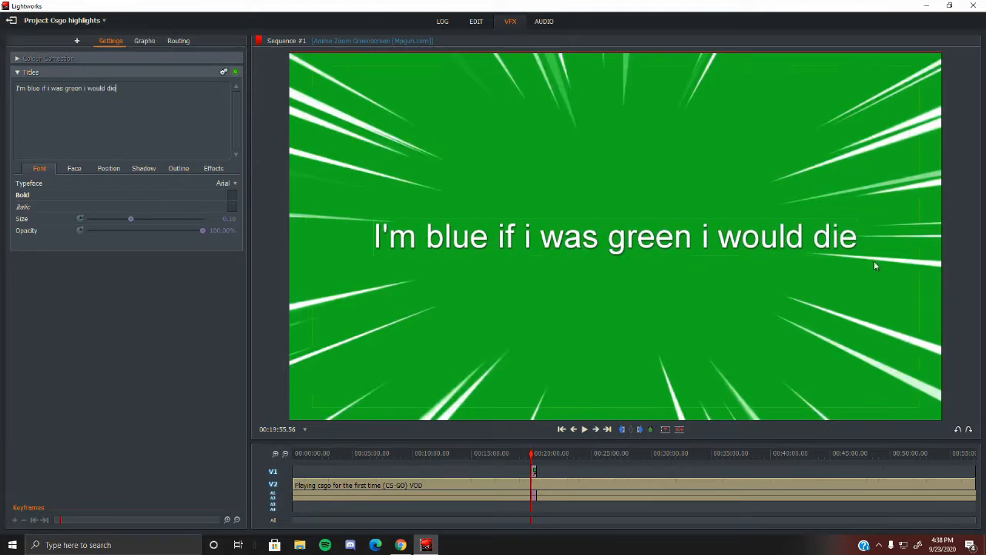
- Set the title's typeface to Mont Heavy DEMO and move the text slightly up and to the right in the frame
left_click(226, 183)
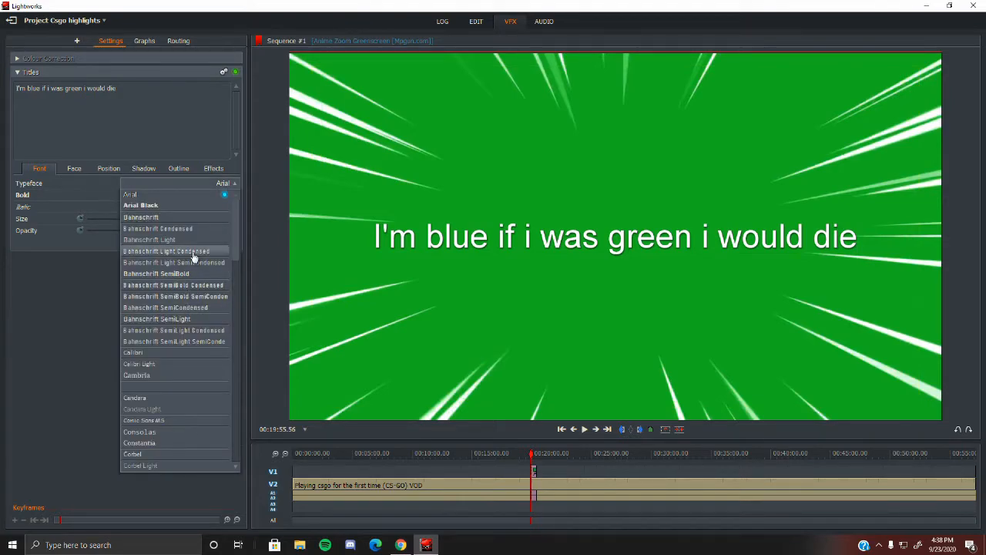
scroll(177, 316, "down", 10)
scroll(142, 339, "up", 1)
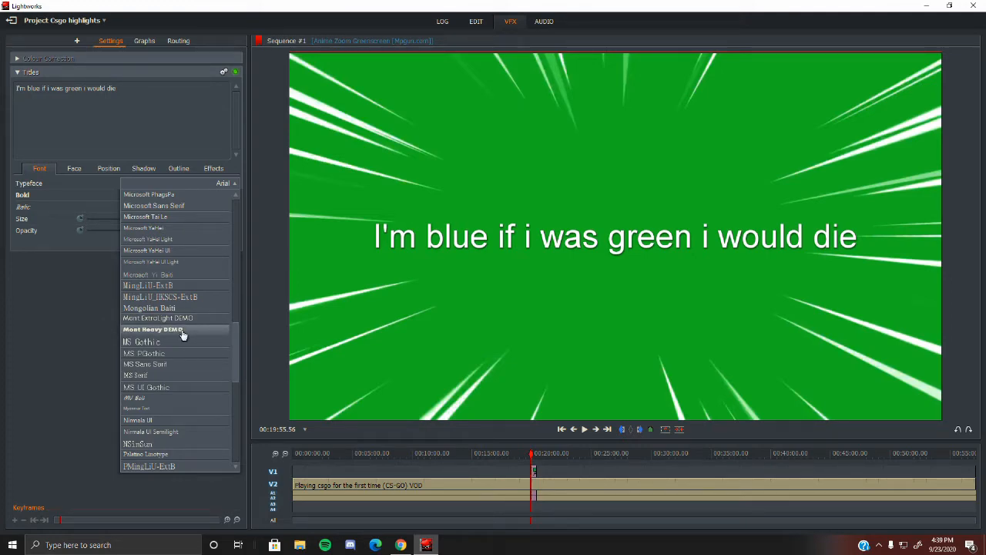
left_click(187, 329)
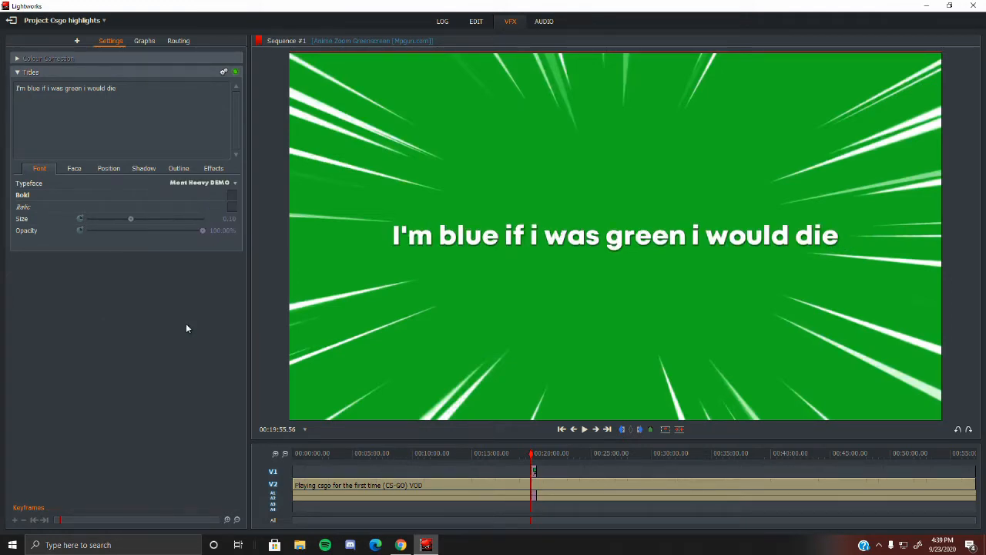
left_click_drag(653, 254, 702, 236)
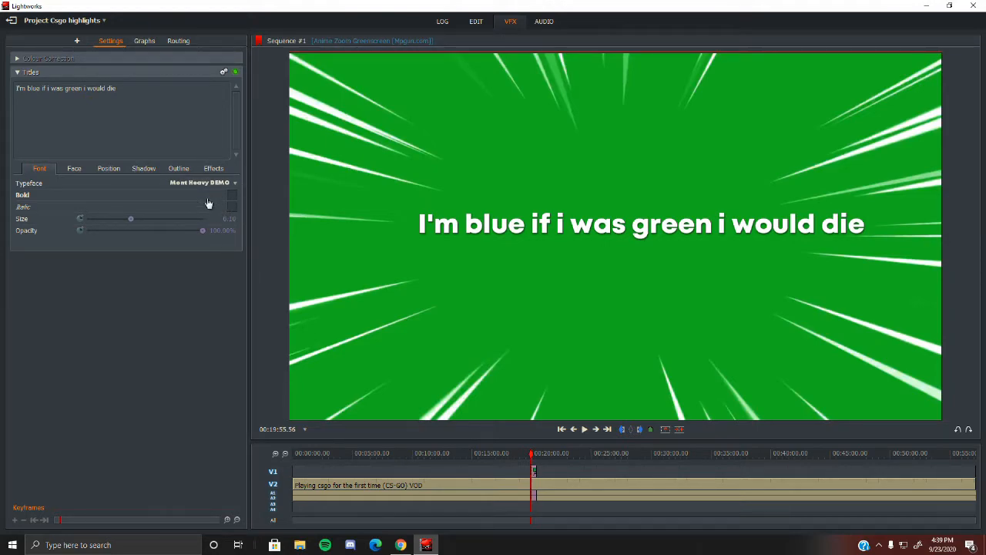
- Try the italic style and a text size of 0.16 on the title
left_click(233, 197)
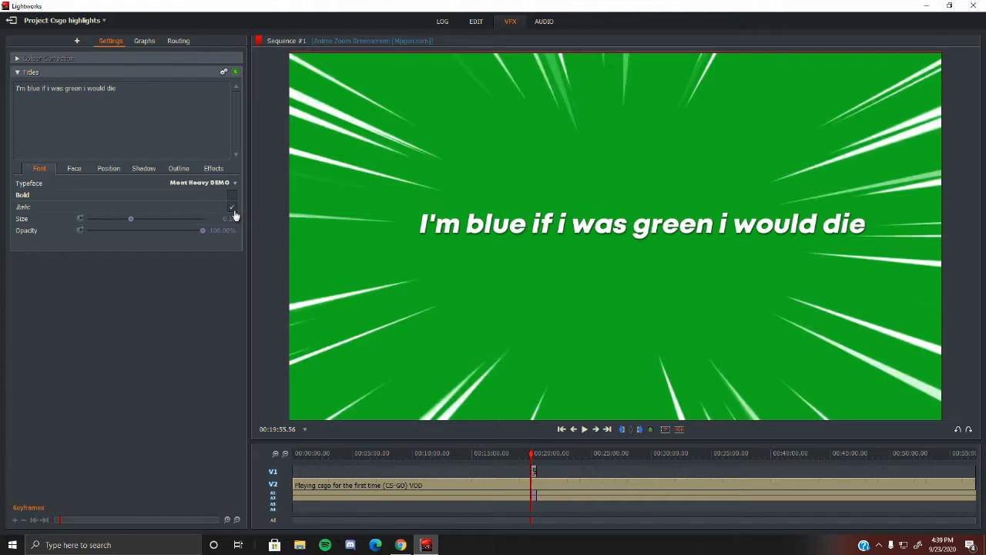
mouse_move(130, 223)
left_mouse_down()
mouse_move(147, 220)
mouse_move(118, 221)
mouse_move(158, 220)
mouse_move(131, 220)
left_mouse_up()
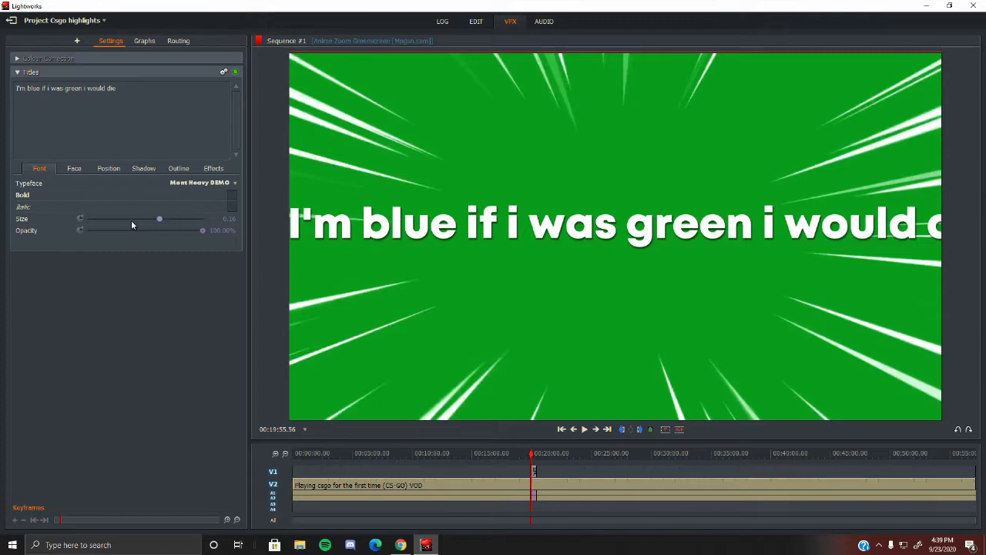
- Try keyframing the title's size with a value of 0.23, preview the animation and turn size keyframing off
left_click(84, 221)
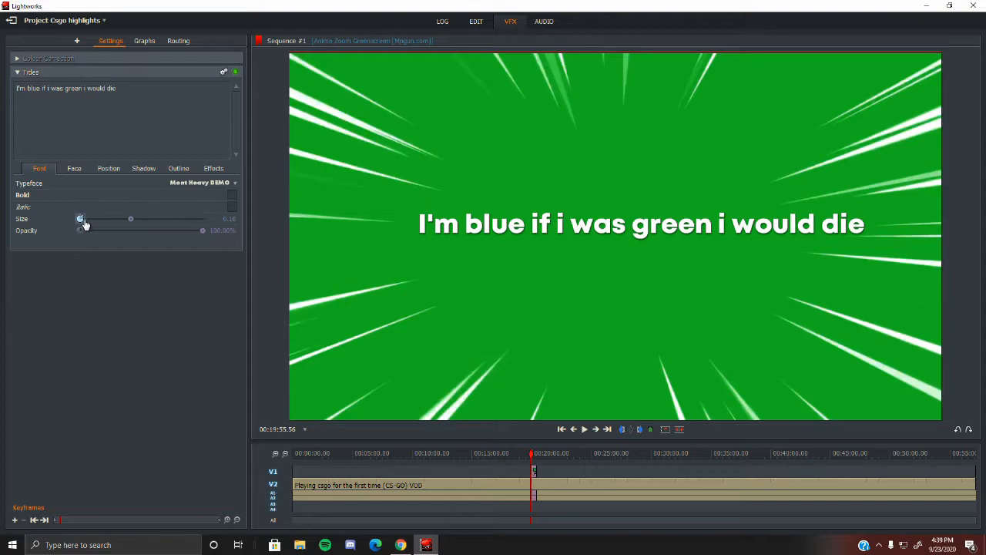
left_click_drag(131, 221, 194, 221)
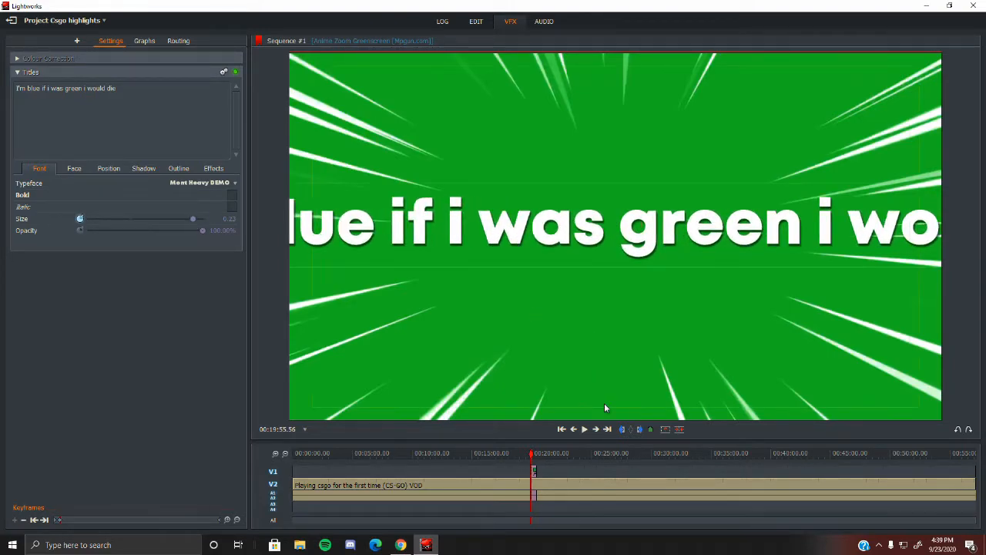
left_click(586, 436)
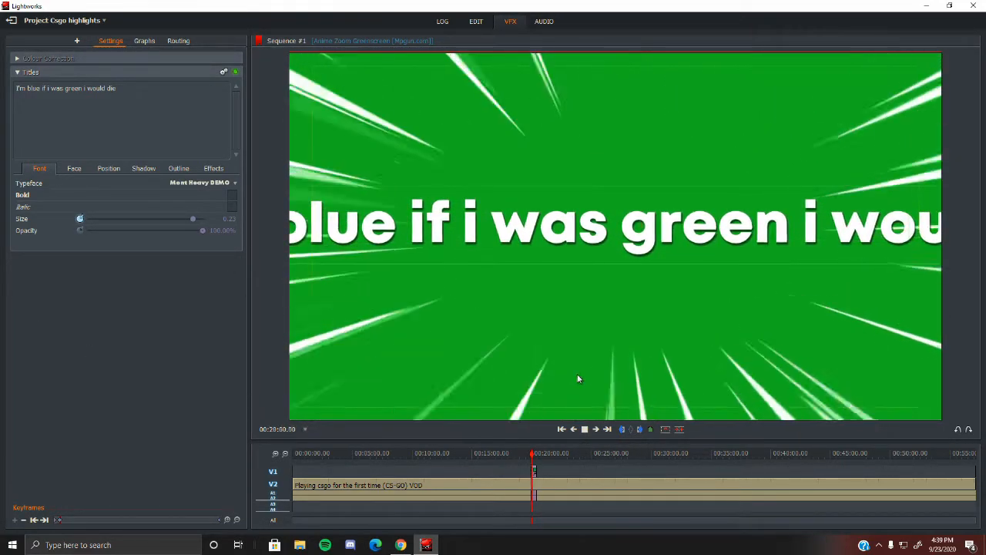
left_click(83, 220)
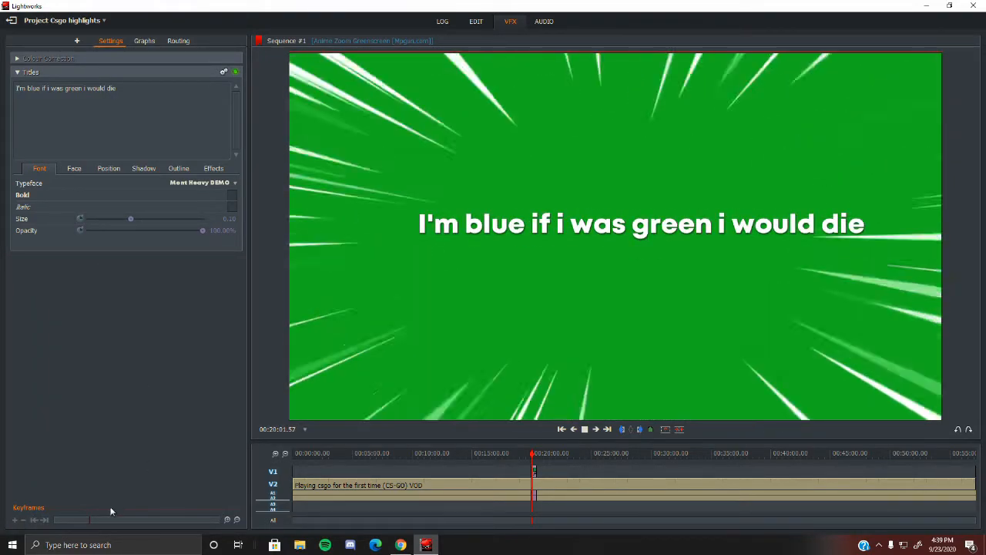
- Set the title size to 0.25 at the clip's end and to 0.01 at its start, then check the frame at 00:20:03.49
left_click_drag(88, 523, 229, 532)
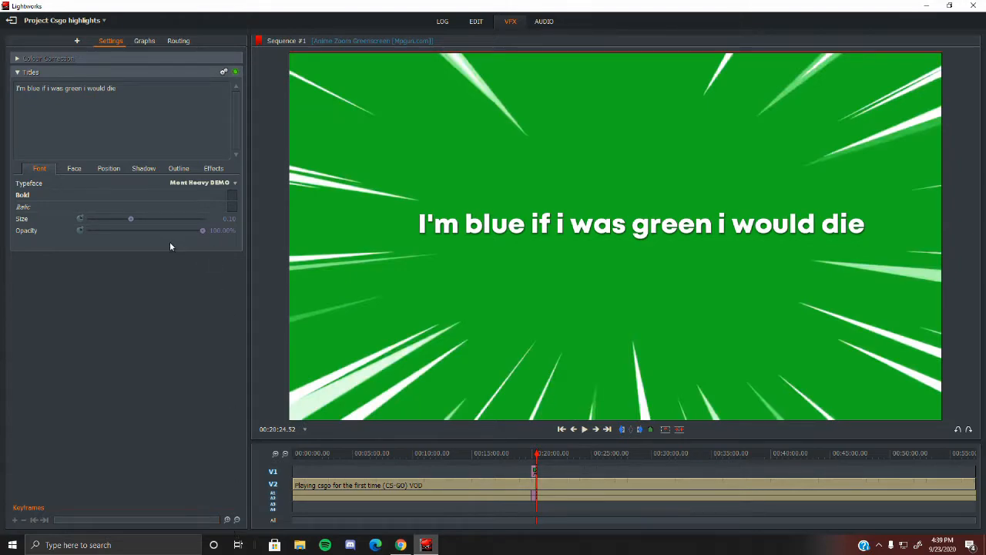
left_click_drag(220, 246, 226, 244)
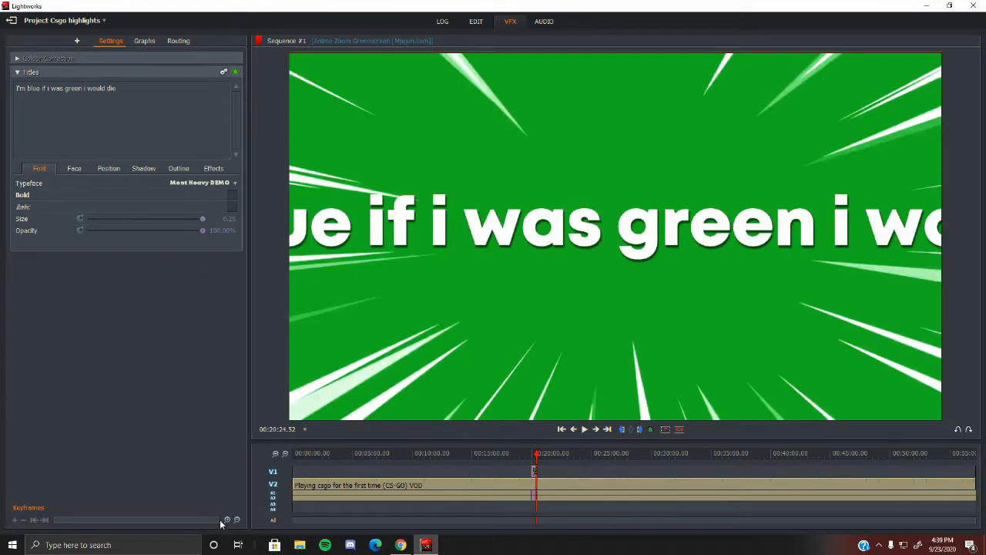
left_click_drag(221, 522, 3, 500)
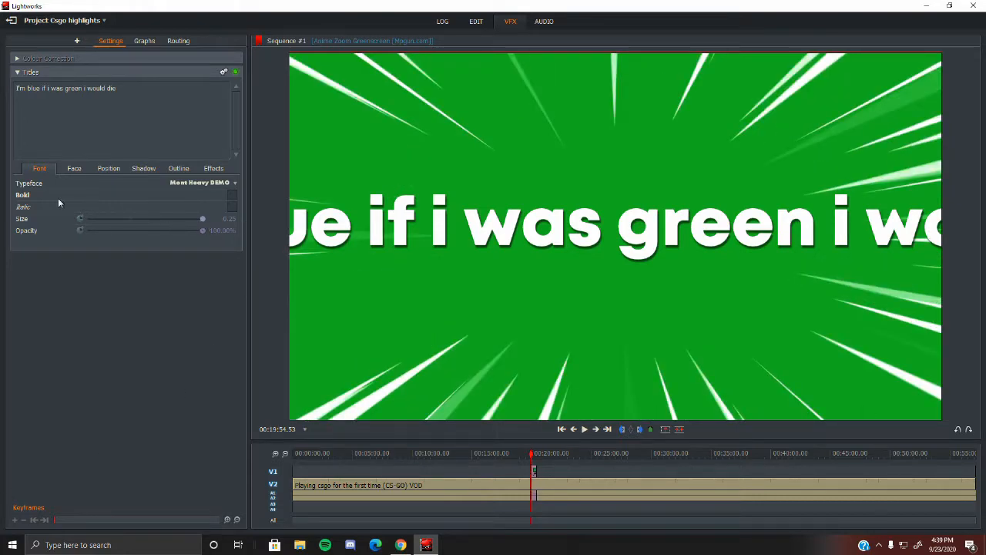
left_click_drag(58, 199, 20, 207)
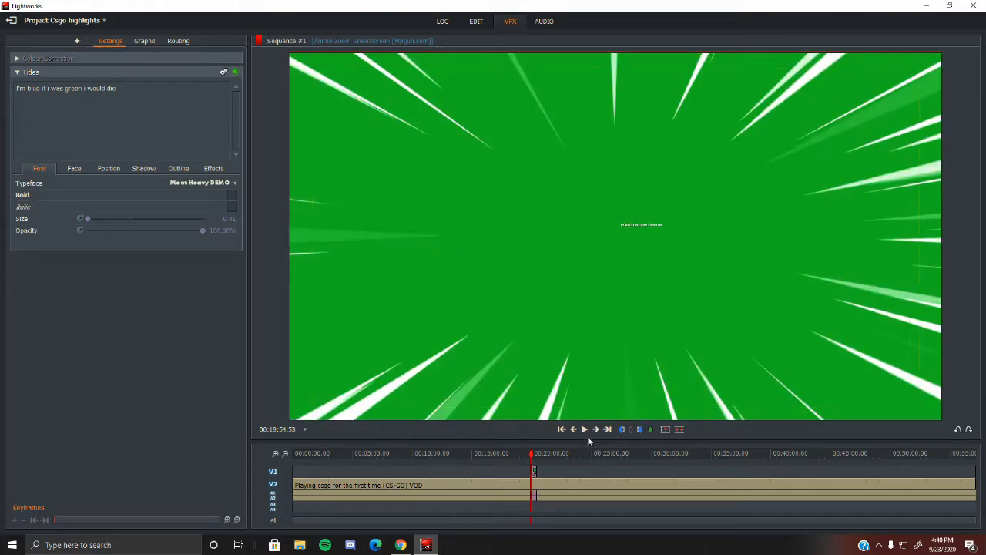
left_click_drag(537, 454, 532, 456)
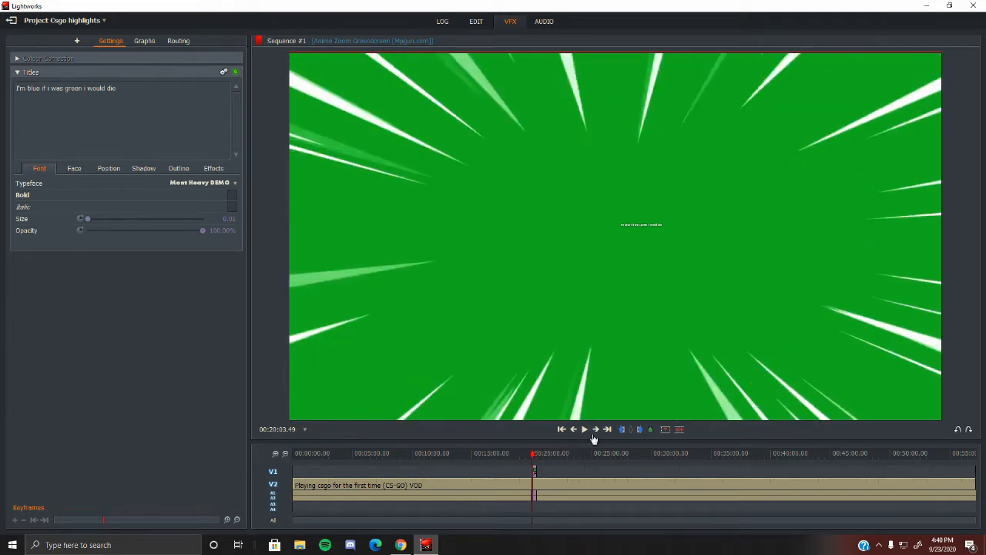
- Try size keyframing on the title again, play the clip from near its start and undo the keyframing
left_click(81, 220)
left_click(530, 459)
key("space")
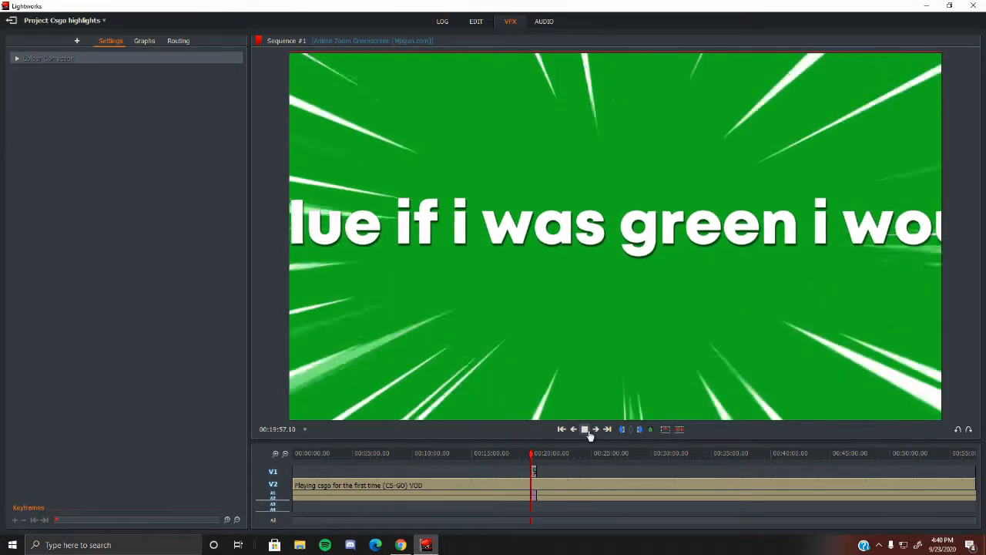
left_click(584, 429)
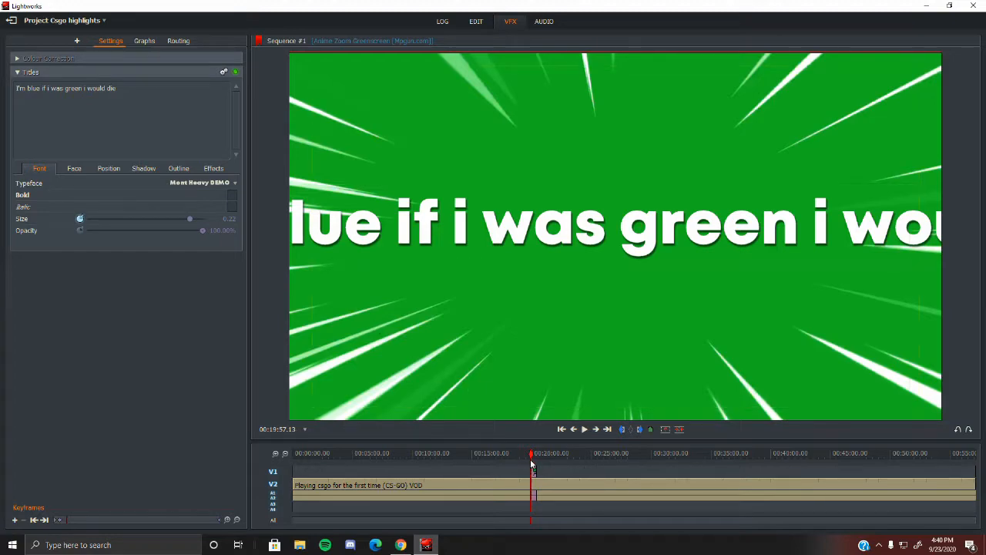
left_click(962, 432)
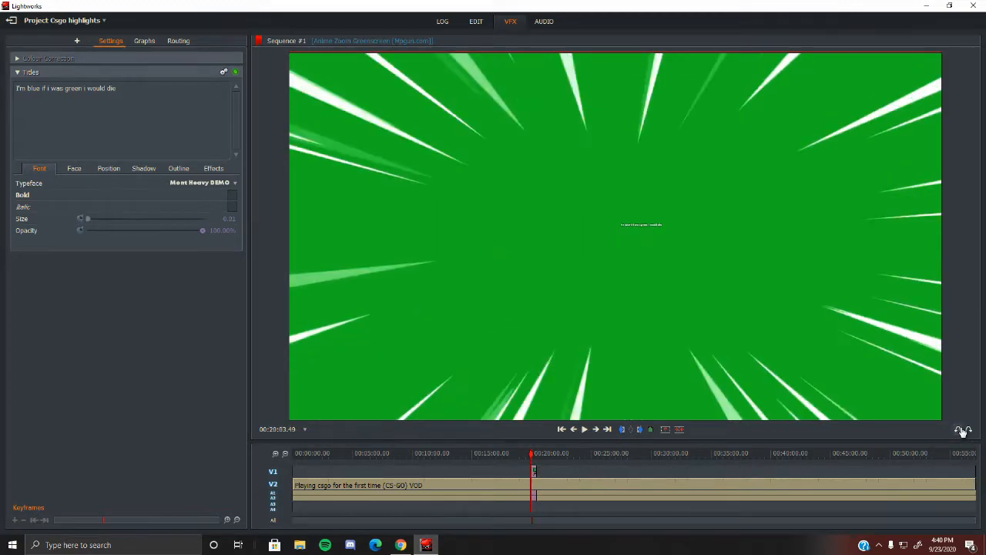
- Mark the sequence from 00:20:03.49 to 00:26:25.20 and clear the marked section
left_click(622, 429)
left_click_drag(531, 453, 608, 450)
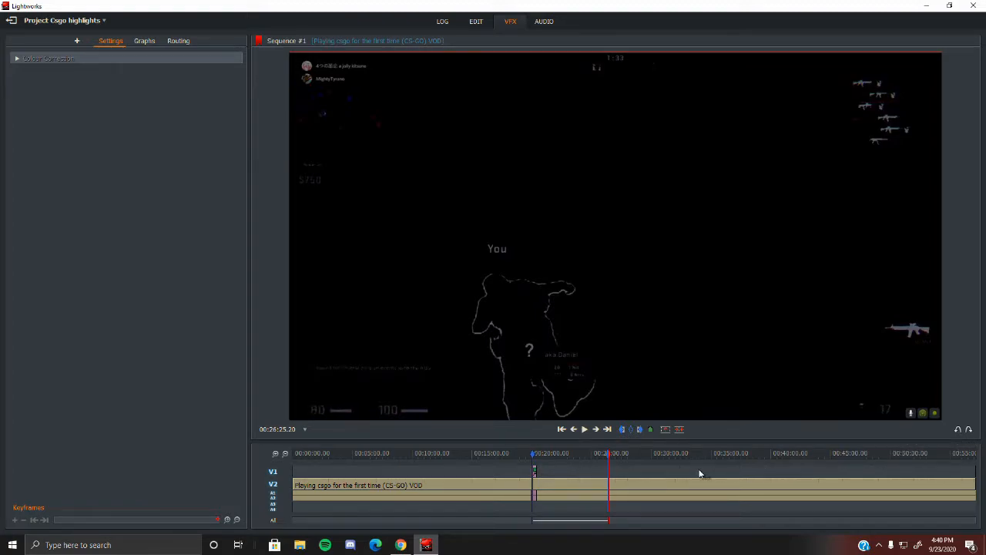
left_click_drag(610, 453, 534, 474)
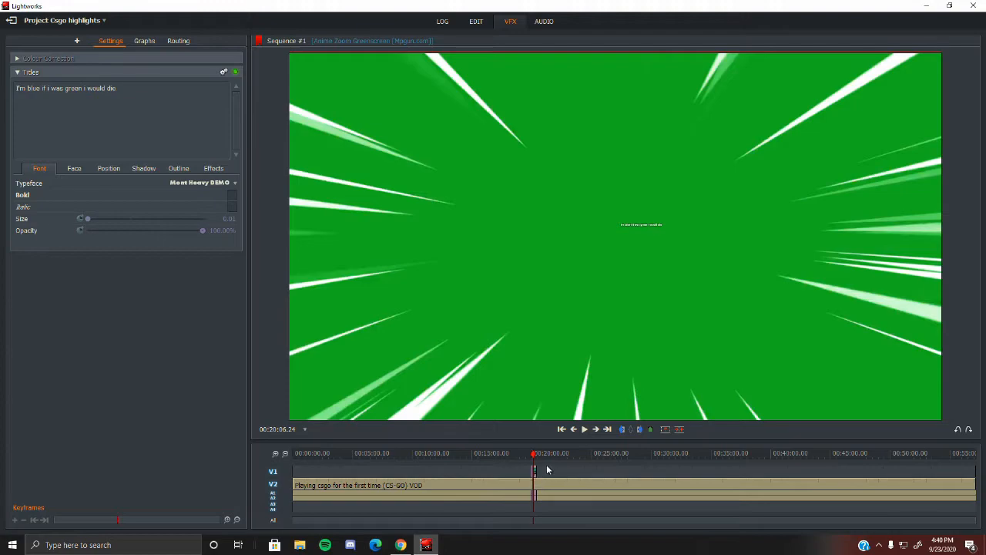
- Mark the section from 00:18:33.35 to 00:19:54.53 and try adding a Titles effect to the V2 gameplay footage
left_click_drag(534, 455, 155, 248)
left_click_drag(522, 455, 480, 453)
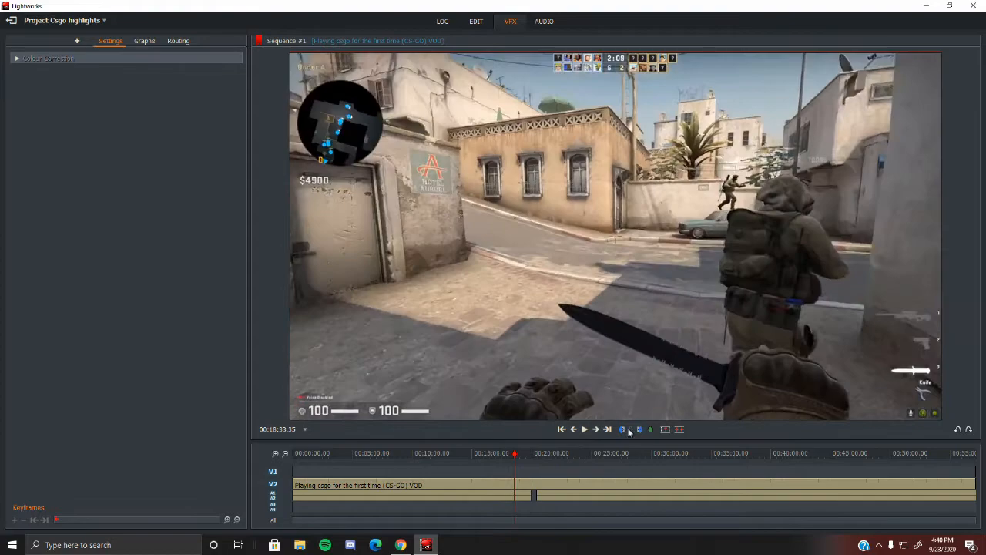
left_click(621, 430)
left_click(607, 431)
left_click(639, 431)
right_click(528, 467)
right_click(529, 484)
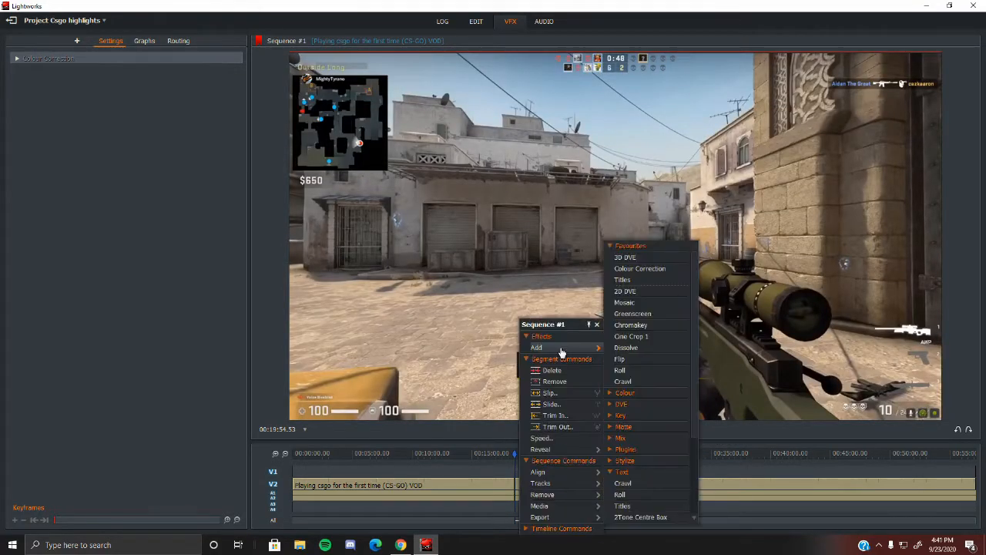
left_click(653, 279)
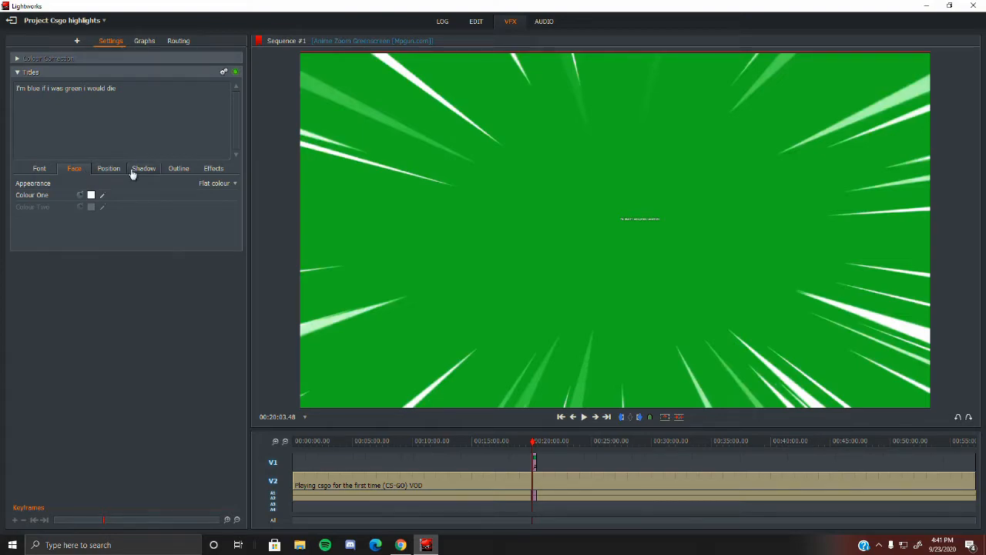
- Reposition the title below and slightly to the left of its current place on the Anime Zoom Greenscreen clip
left_click(112, 169)
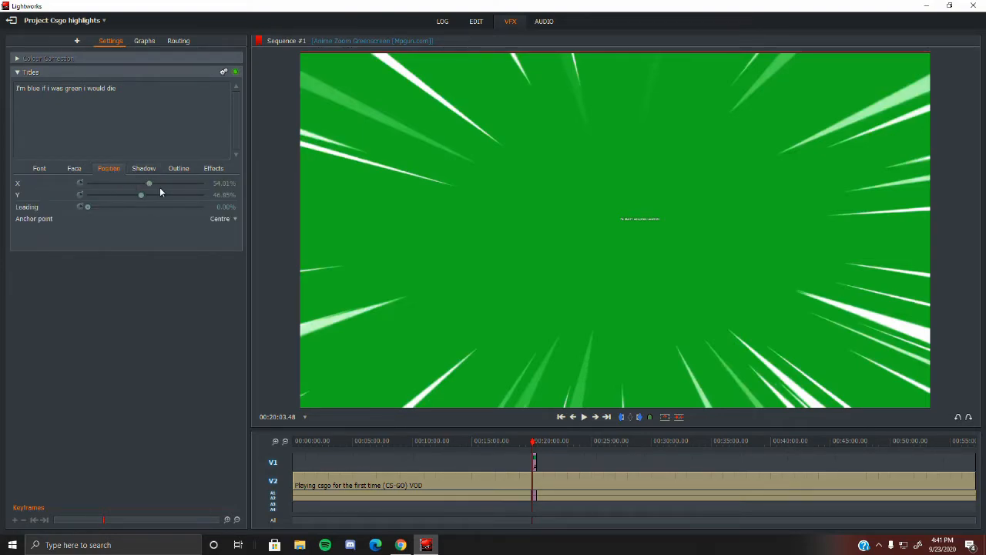
left_click_drag(152, 188, 153, 185)
left_click_drag(661, 220, 639, 263)
- Set the title's In effect to Typewriter and its Out effect to Fade
left_click(158, 170)
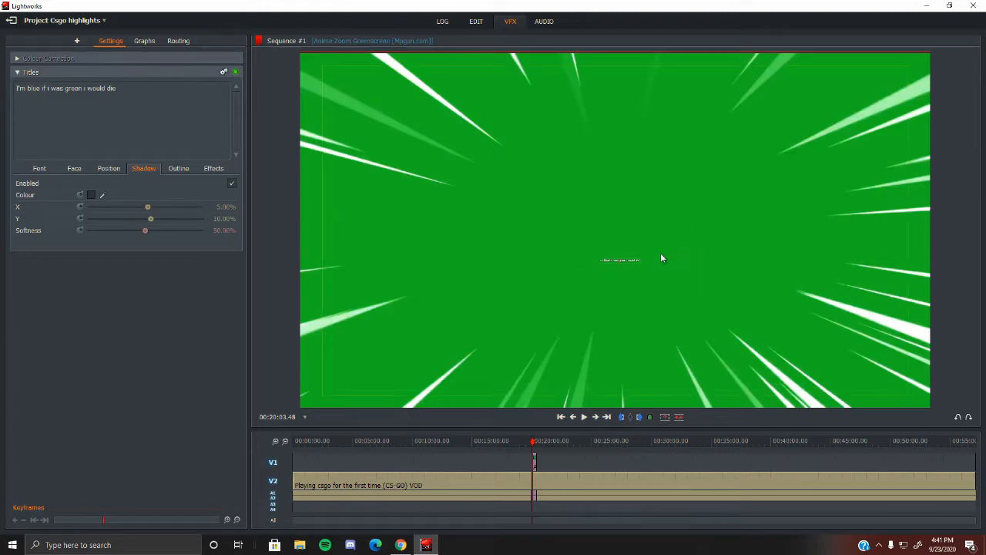
left_click(182, 170)
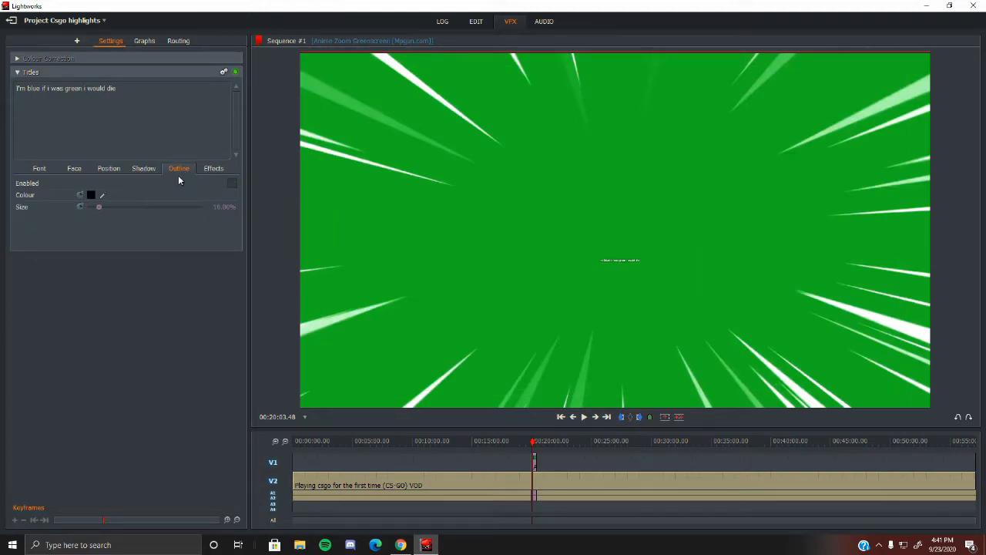
left_click(218, 171)
left_click(221, 189)
left_click(225, 220)
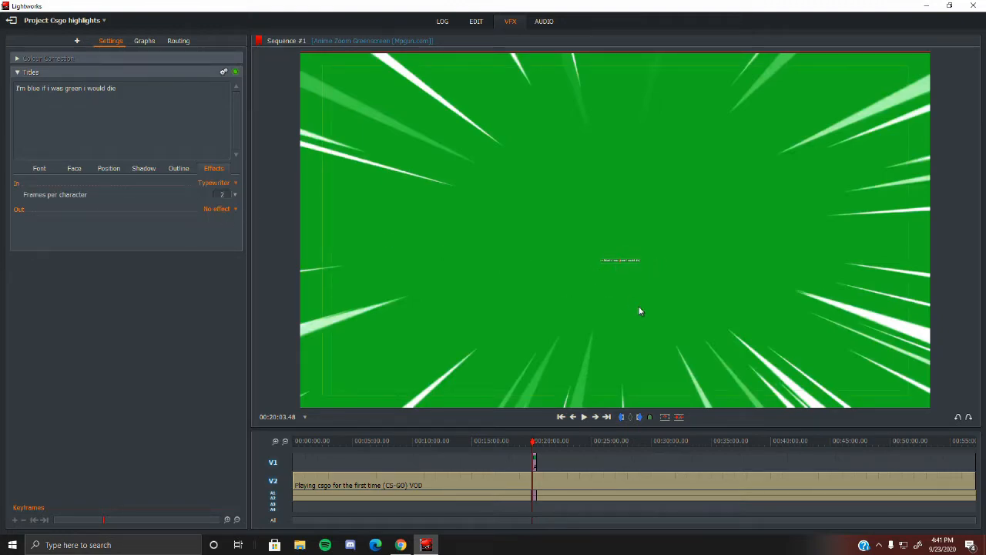
left_click(217, 209)
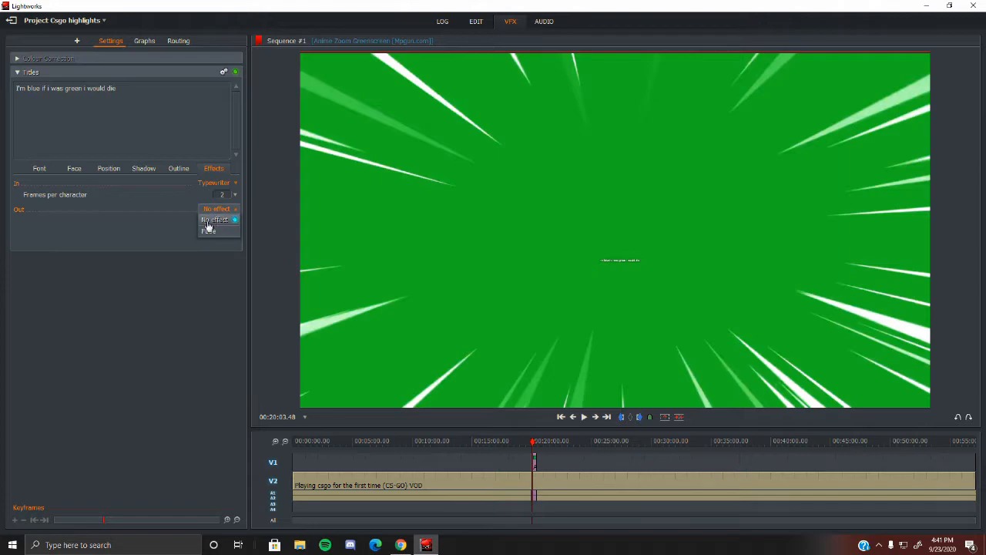
left_click(223, 230)
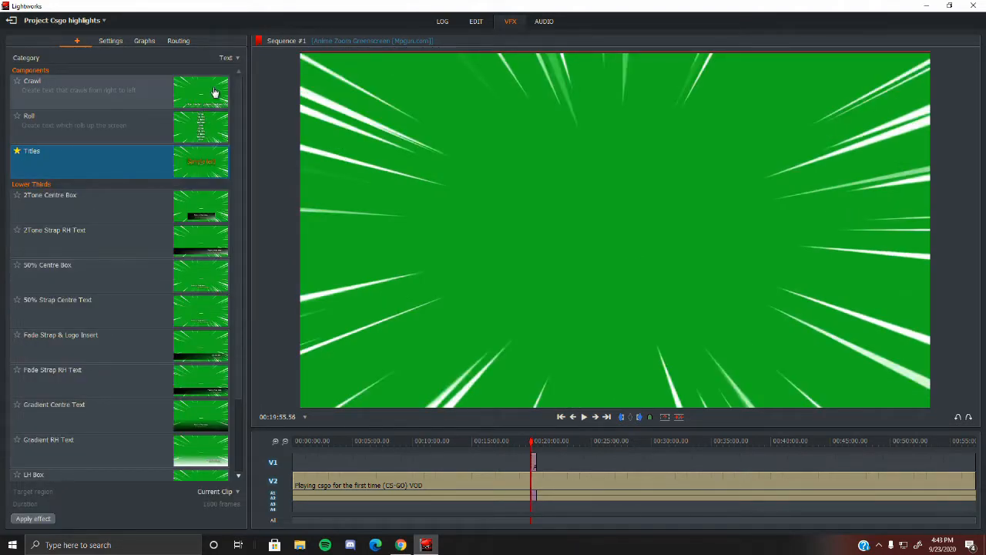
- Apply the 2D DVE effect from the DVE category to the Anime Zoom Greenscreen clip
left_click(225, 58)
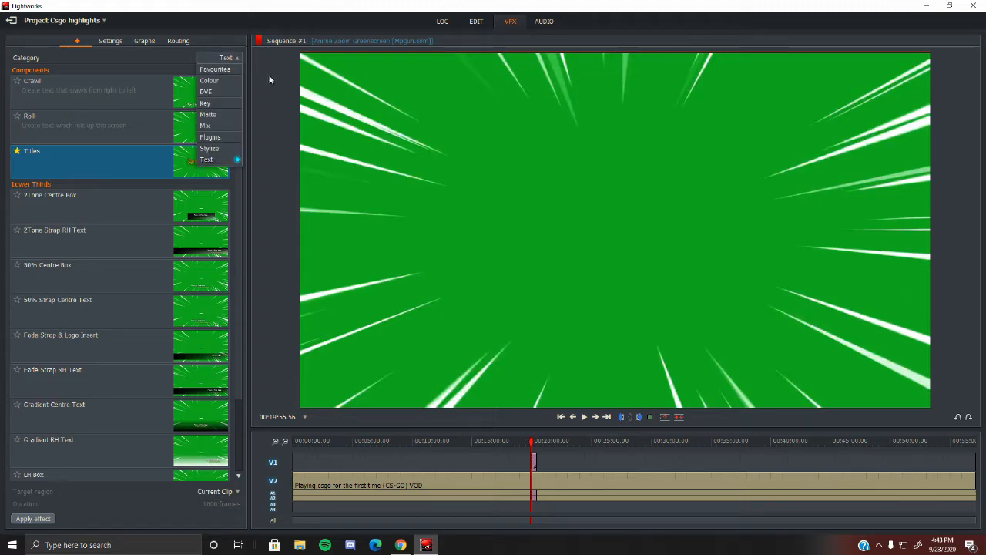
left_click(206, 92)
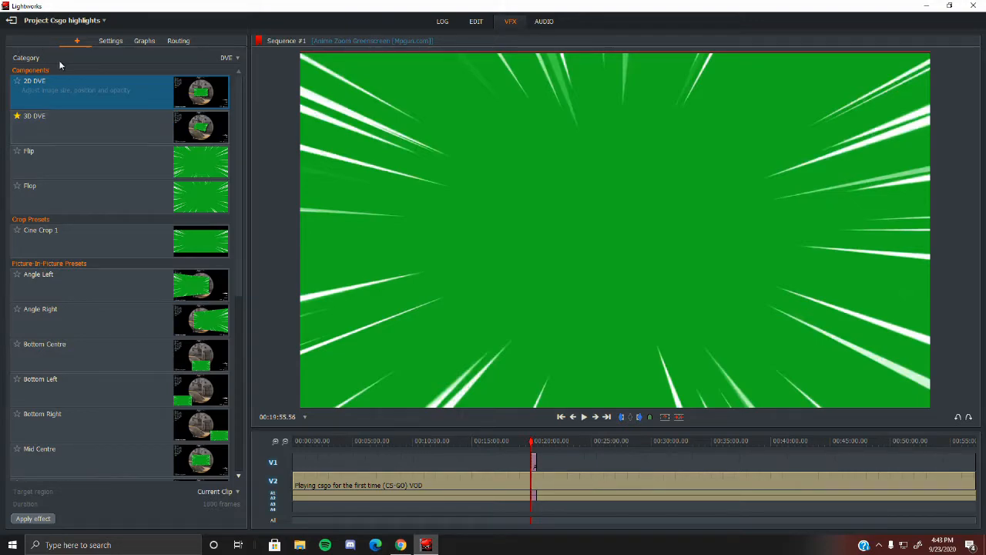
double_click(96, 82)
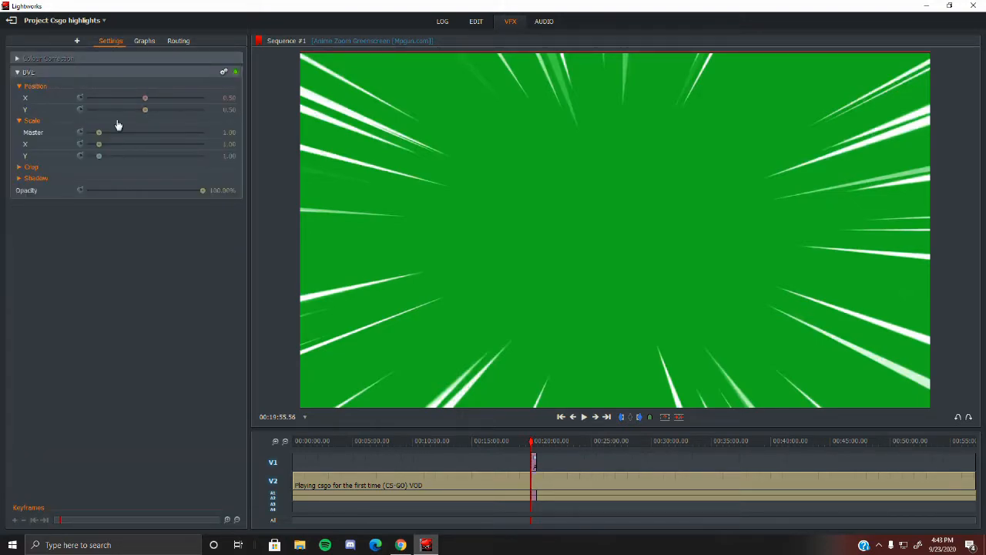
- Set the DVE's master scale to about 0.85 and position to about X 1.26, Y 0.61, and expand its crop and shadow settings
left_click_drag(99, 132, 98, 182)
left_click_drag(145, 98, 146, 132)
left_click(29, 166)
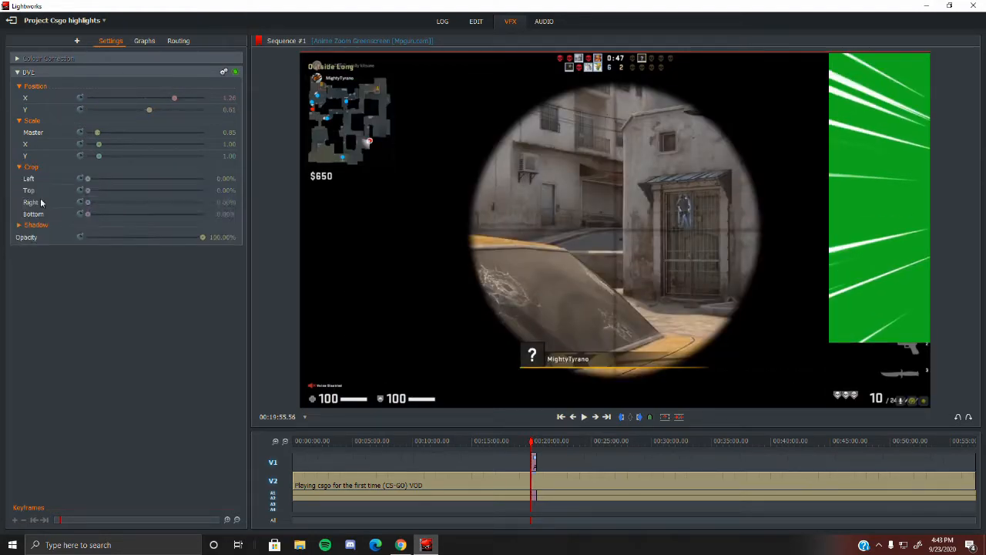
left_click(36, 224)
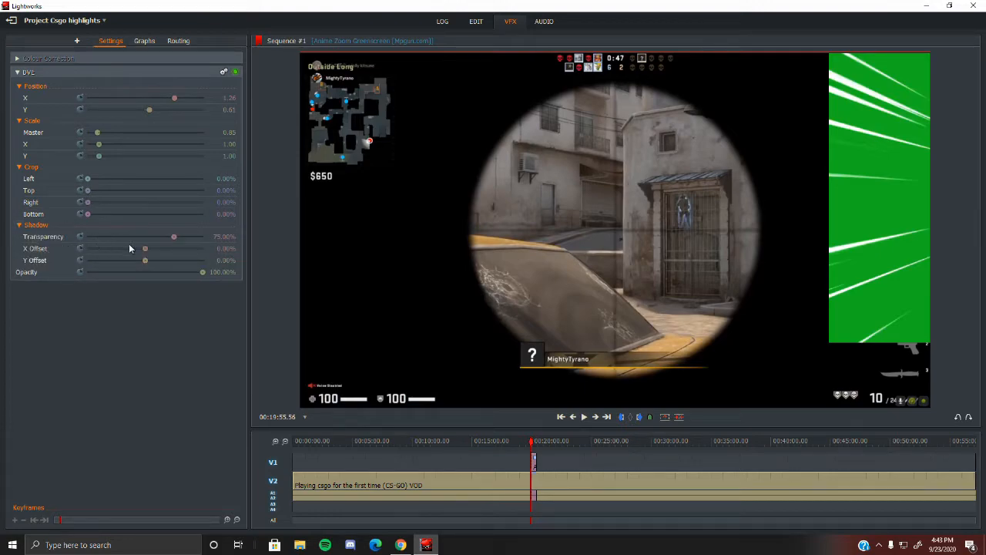
left_click_drag(373, 246, 273, 254)
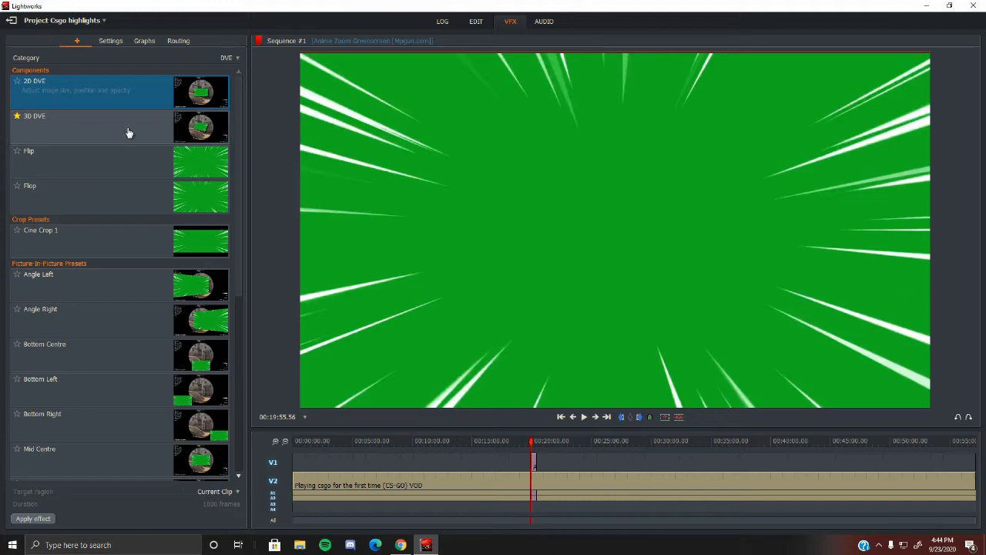
- Apply the 3D DVE effect, rotating the clip to about X 179°, Y 179°, Z 183° and positioning it at about X 0.67, Y 0.63, Z 4.38
double_click(129, 132)
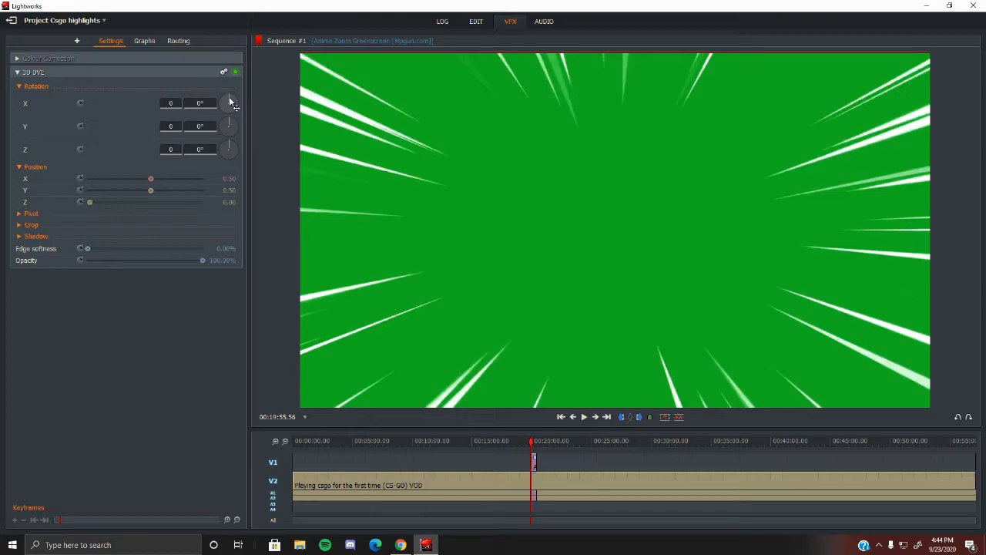
left_click_drag(231, 102, 159, 221)
left_click_drag(167, 181, 154, 214)
left_click_drag(89, 202, 95, 230)
- Inspect the 3D DVE's pivot, crop and shadow settings and remove the effect from the clip
left_click(34, 212)
left_click(21, 249)
left_click(22, 250)
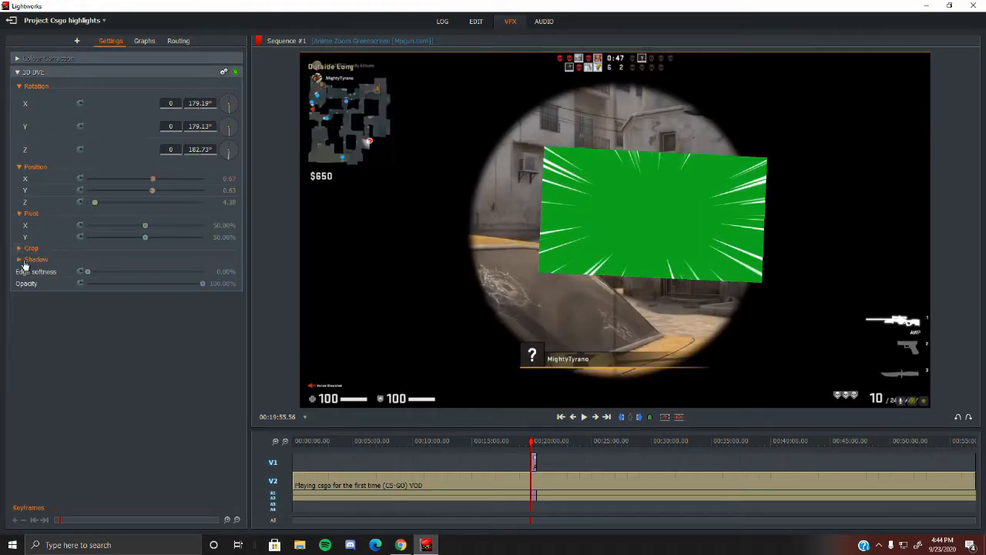
left_click(24, 259)
left_click(34, 259)
right_click(124, 75)
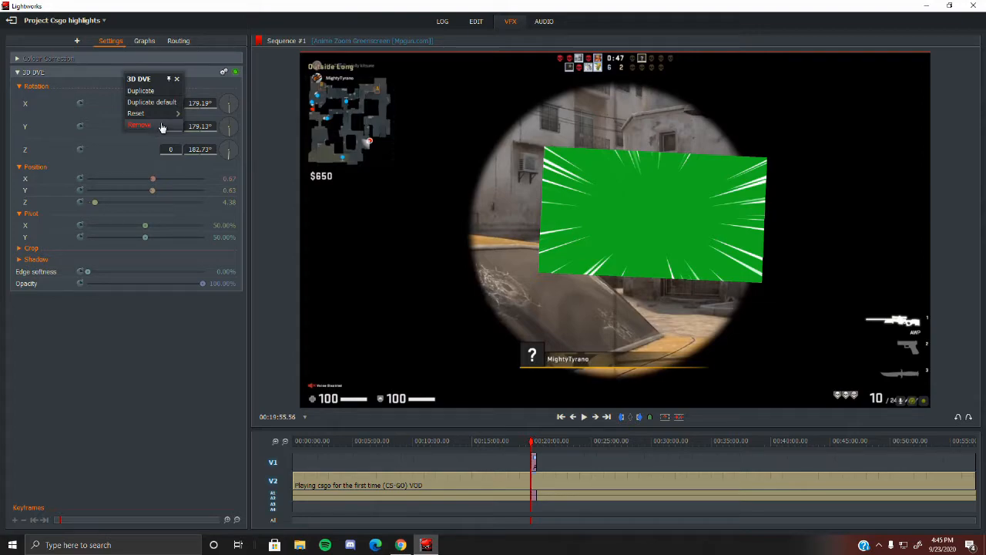
left_click(154, 127)
- Look through the DVE category's crop and picture-in-picture presets
left_click(78, 41)
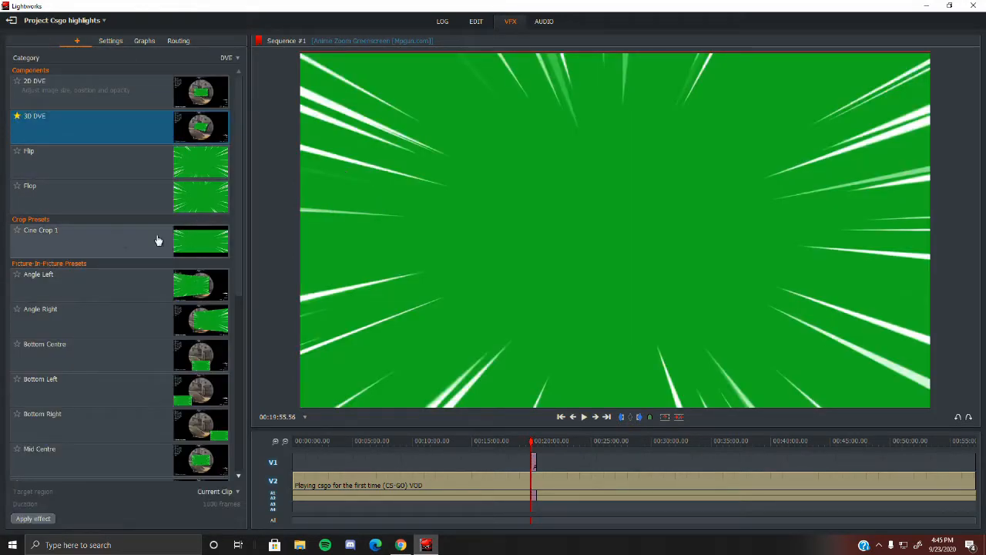
scroll(142, 206, "down", 1)
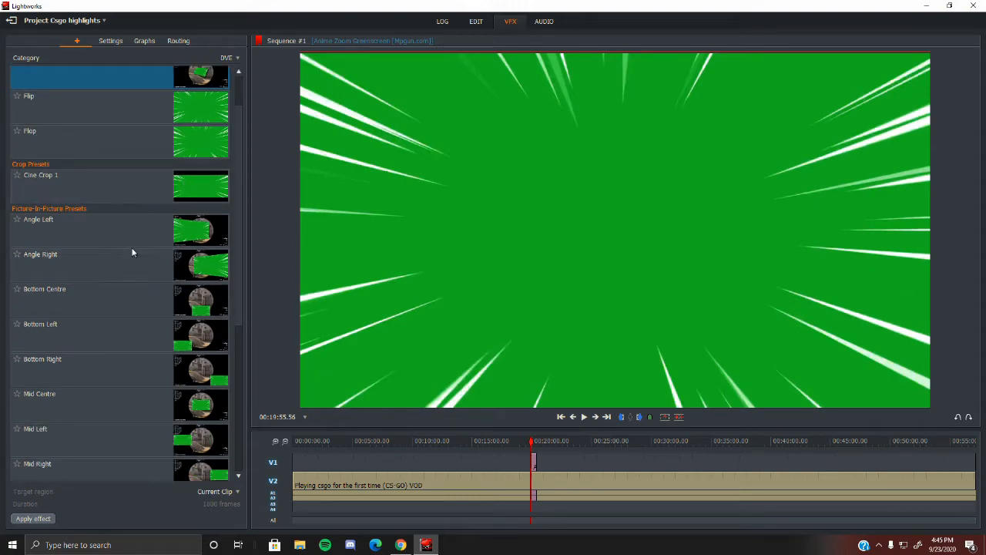
scroll(143, 251, "down", 3)
scroll(181, 256, "up", 4)
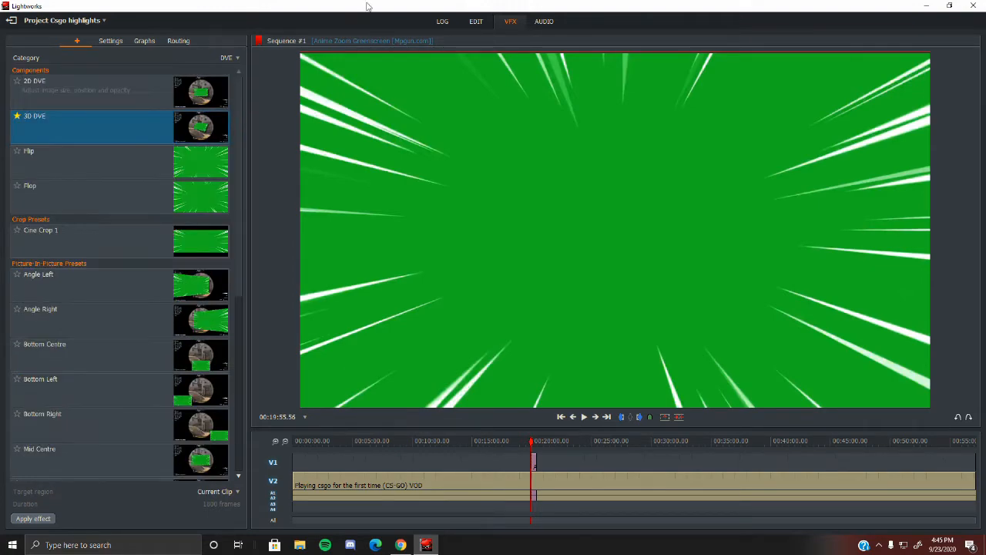
- Apply the Greenscreen preset from the Key category to the Anime Zoom Greenscreen clip
left_click(224, 62)
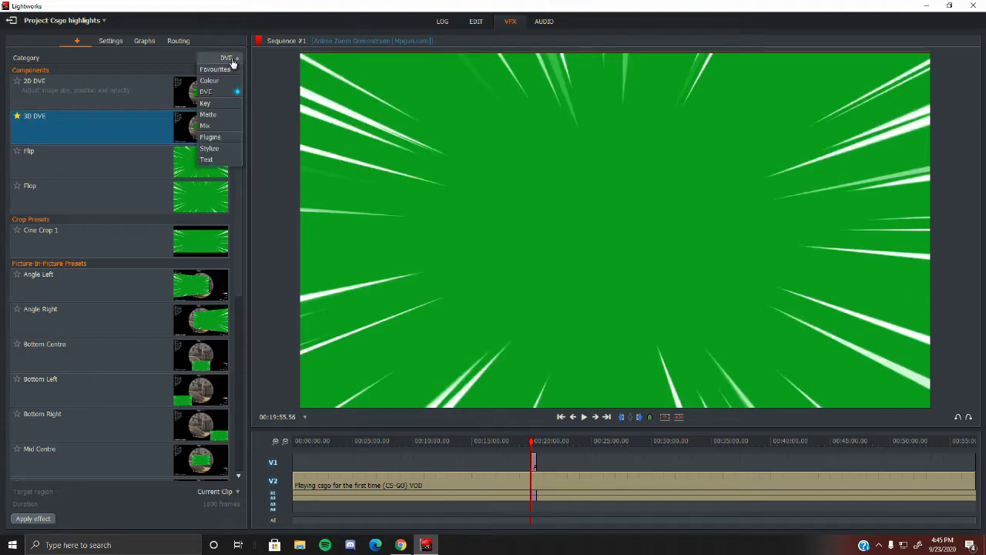
left_click(229, 108)
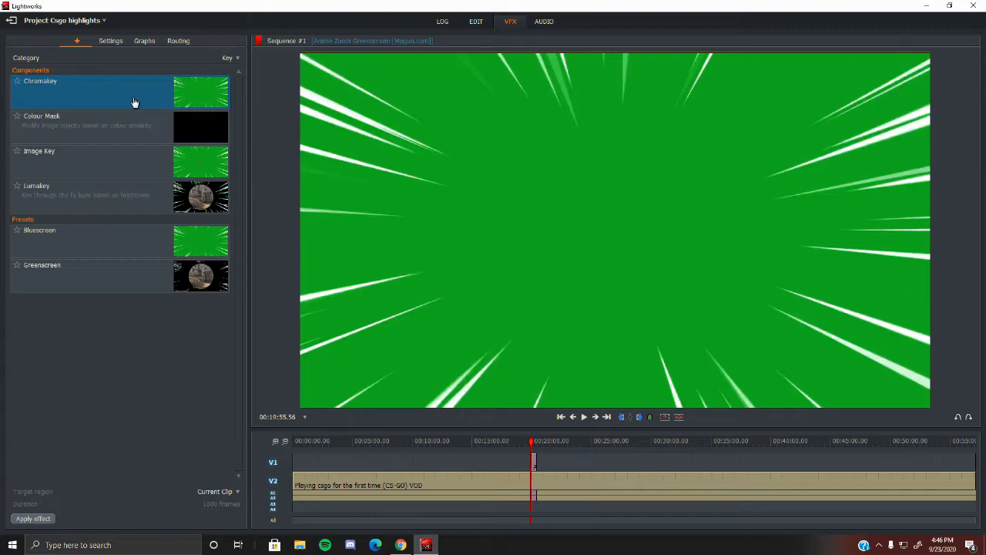
double_click(115, 269)
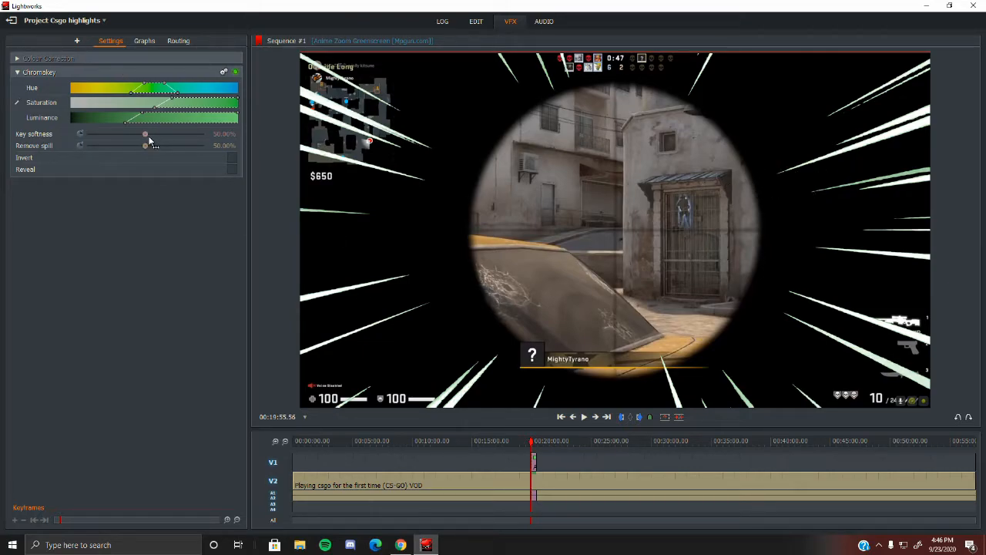
- Try the Chromakey with Remove spill at 100% and with its Reveal and Invert options, and remove the effect
left_click_drag(143, 135, 278, 168)
left_click(235, 172)
left_click(236, 172)
left_click(233, 159)
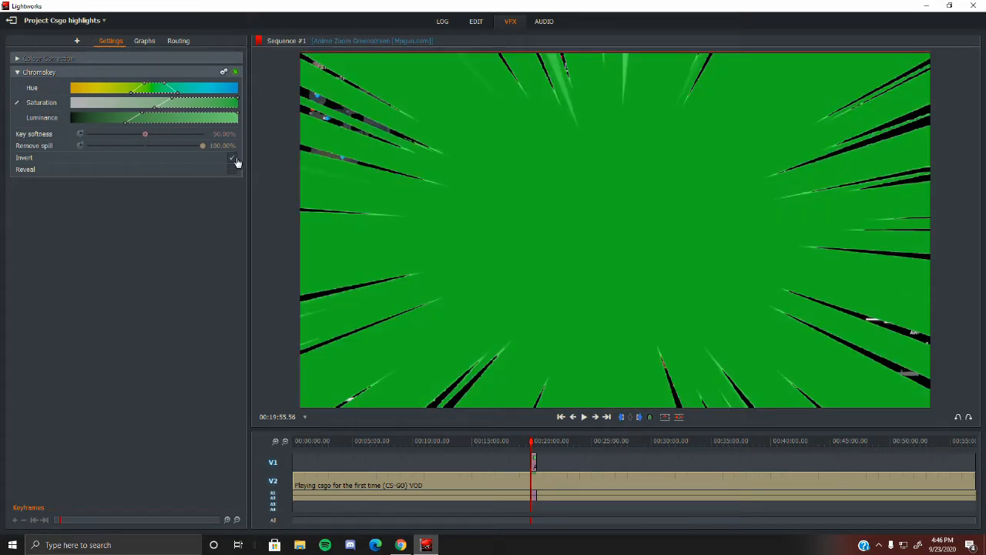
left_click(233, 158)
left_click(223, 72)
left_click(167, 119)
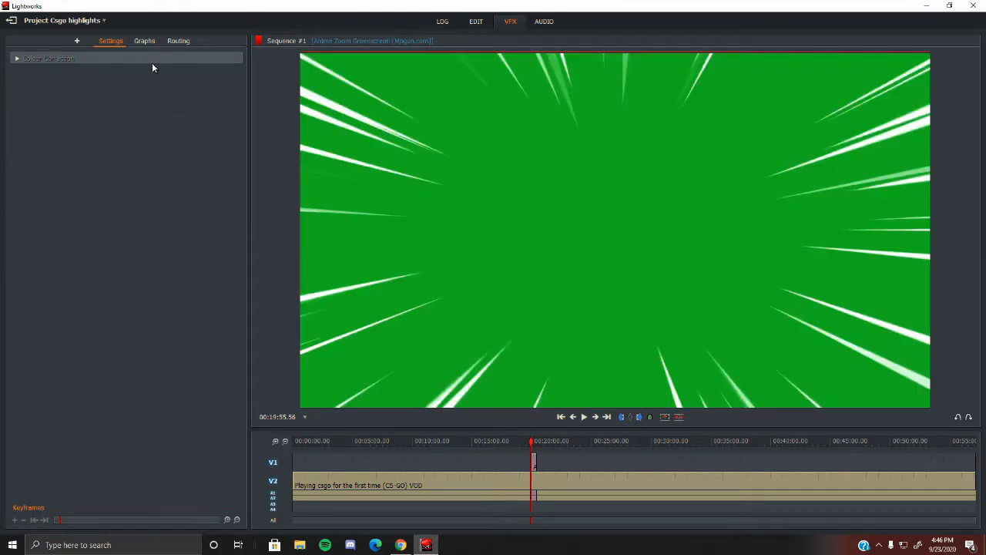
- Show the effects available in the Mix category
left_click(77, 41)
left_click(225, 57)
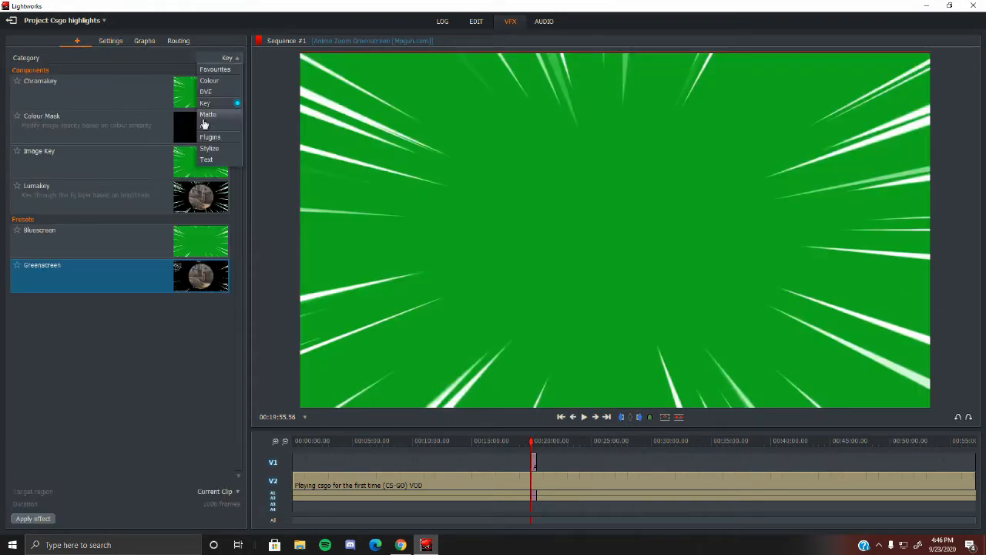
left_click(216, 126)
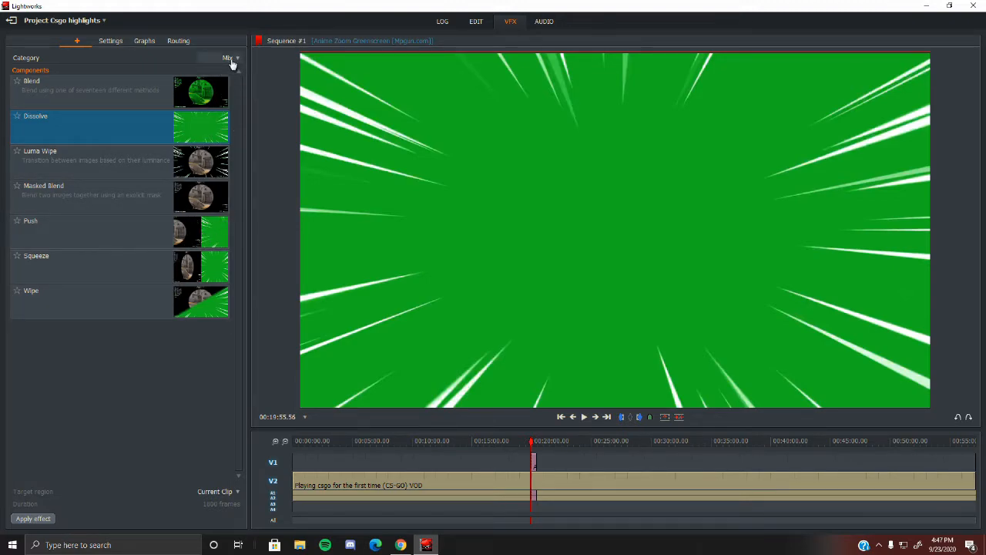
- Apply the Mosaic effect from the Stylize category to the clip and set its size to 0%
left_click(230, 60)
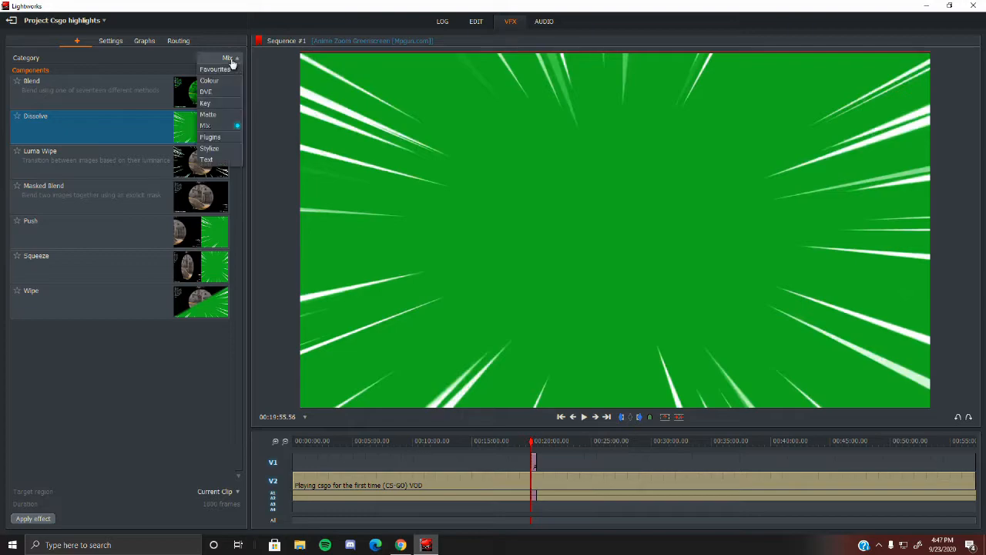
left_click(238, 149)
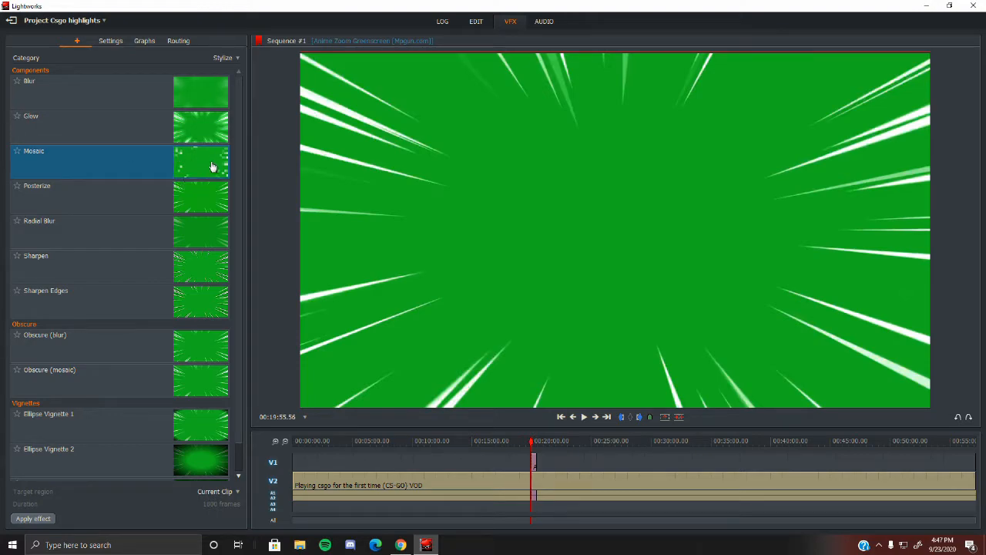
double_click(185, 171)
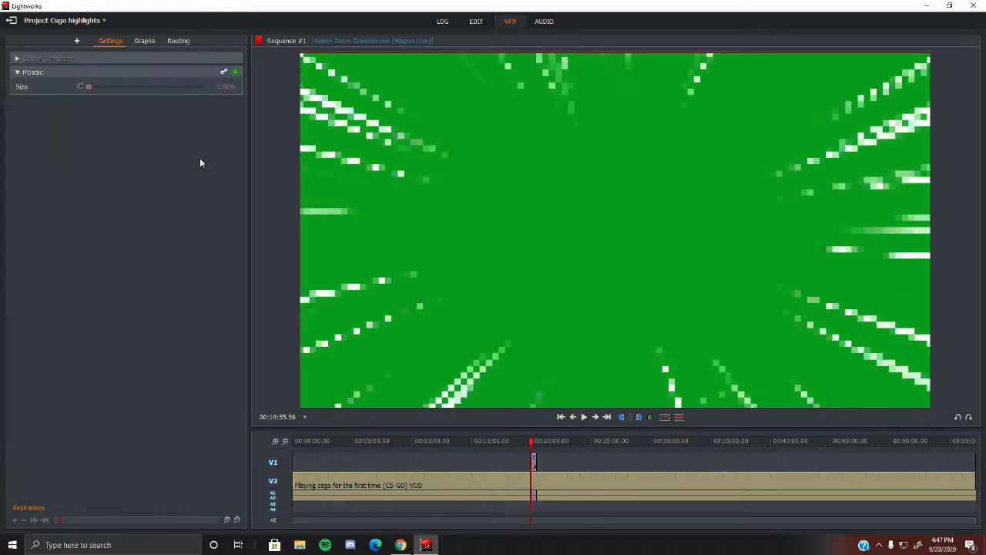
left_click_drag(91, 87, 43, 106)
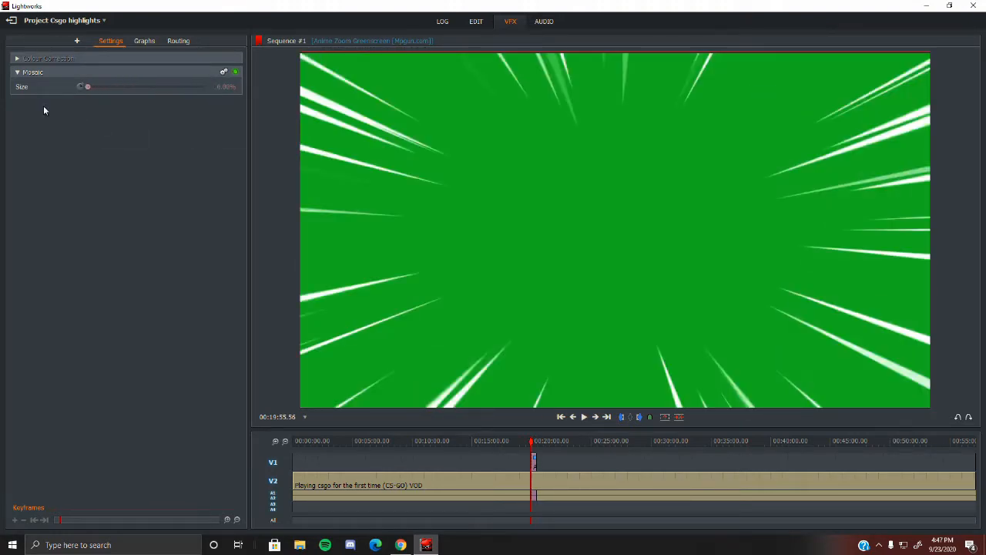
- Examine the Stylize effects and the Colour category's components and preset looks
left_click(77, 41)
scroll(152, 213, "down", 1)
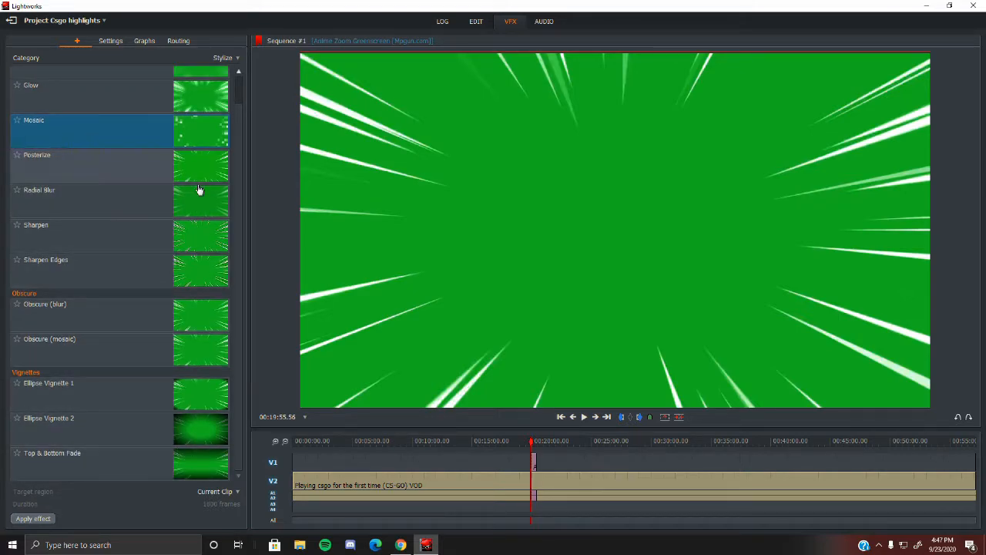
scroll(198, 192, "up", 1)
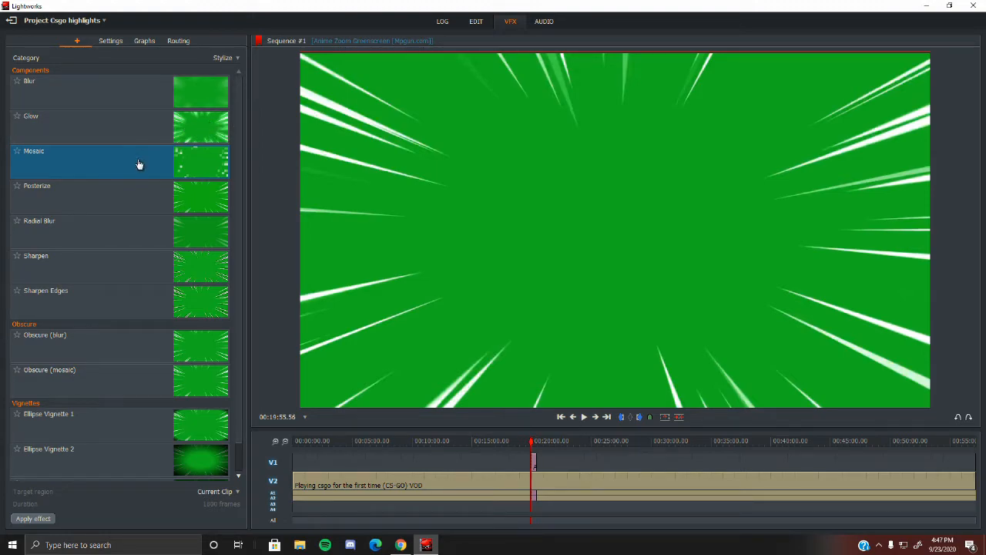
left_click(228, 58)
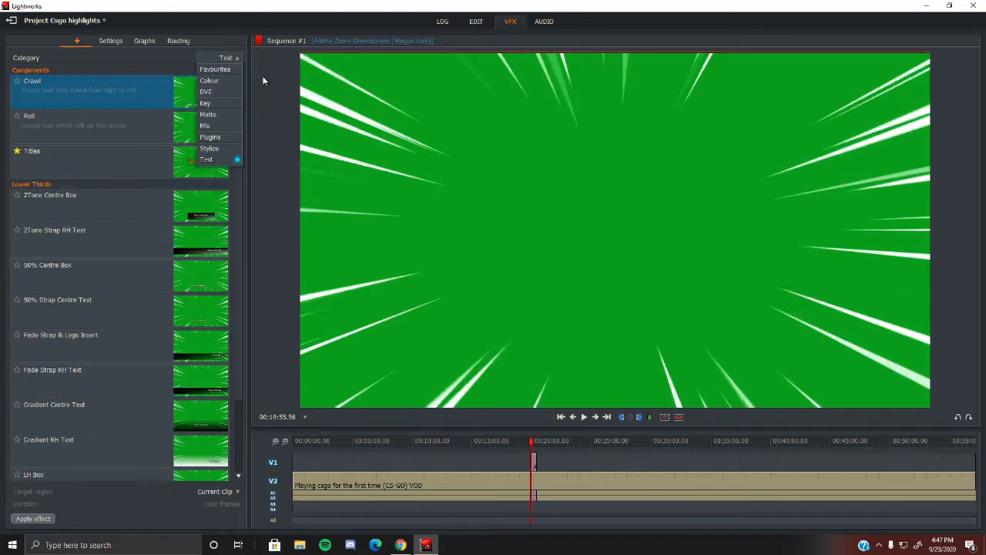
left_click(241, 77)
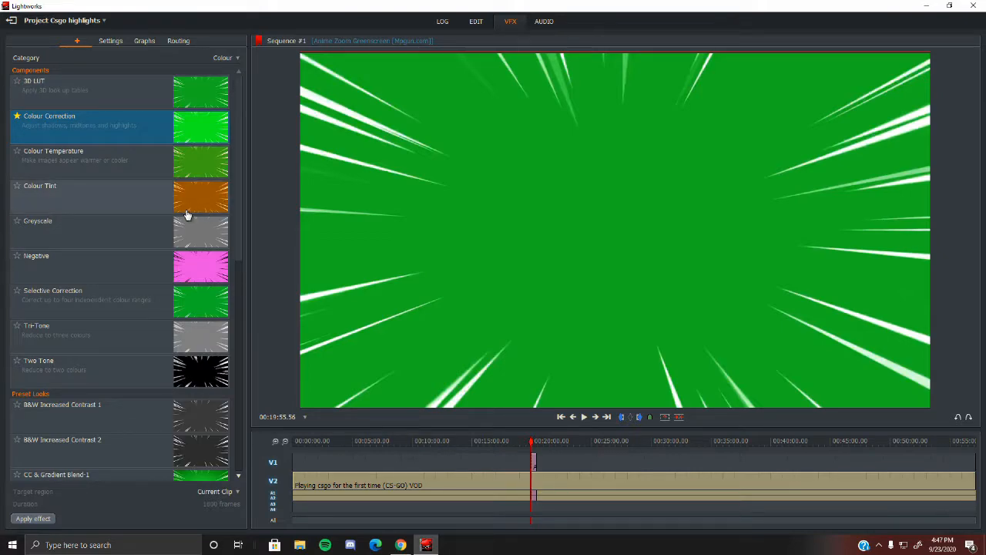
scroll(187, 215, "down", 4)
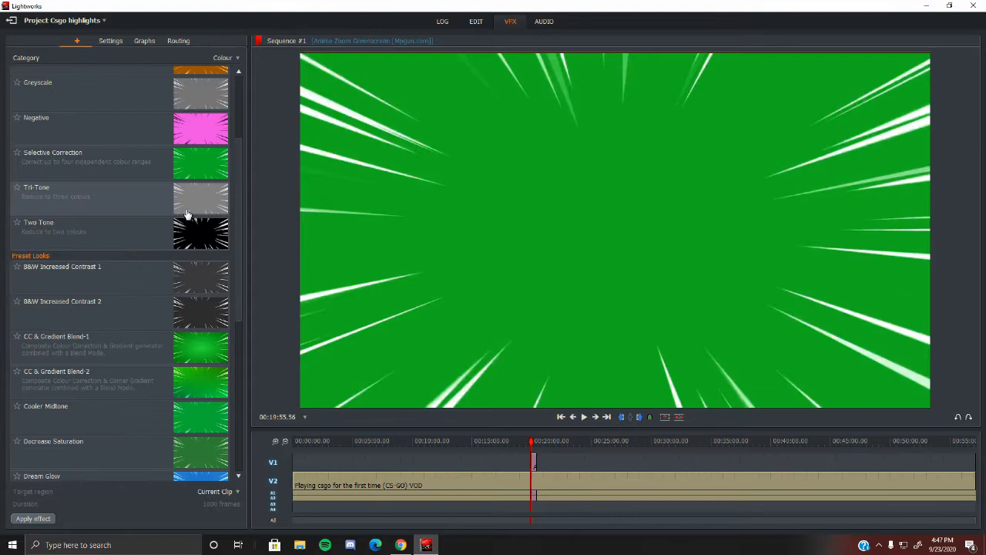
scroll(186, 215, "down", 7)
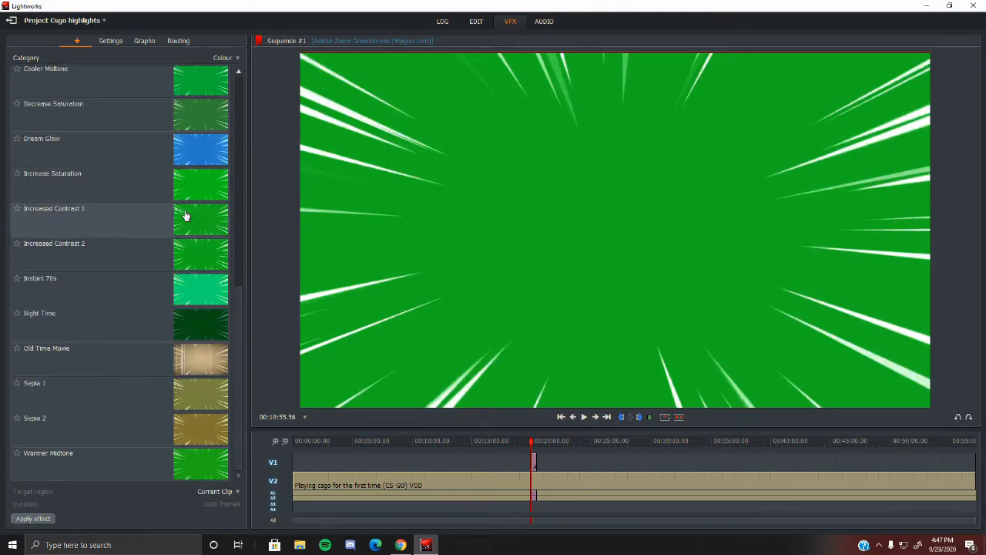
scroll(154, 393, "up", 5)
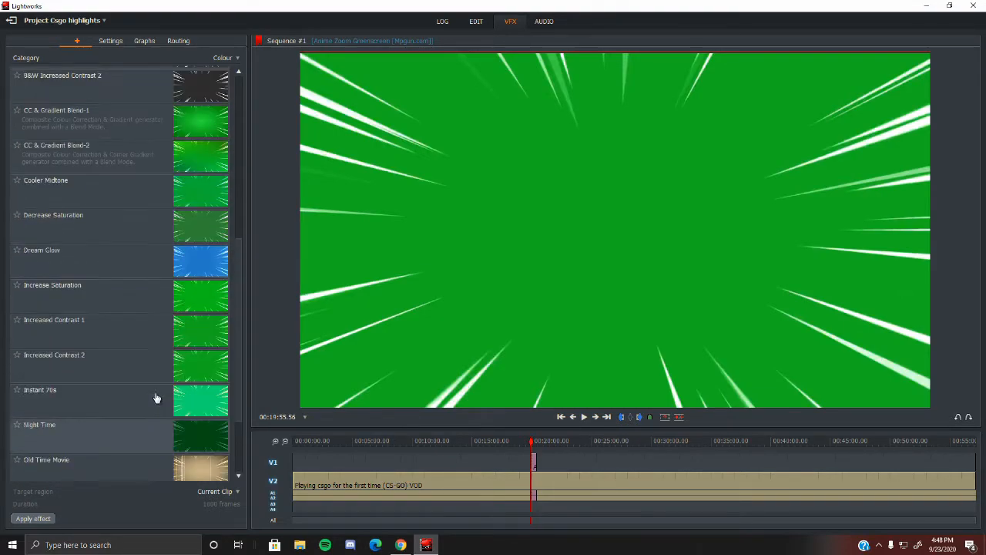
scroll(156, 387, "up", 6)
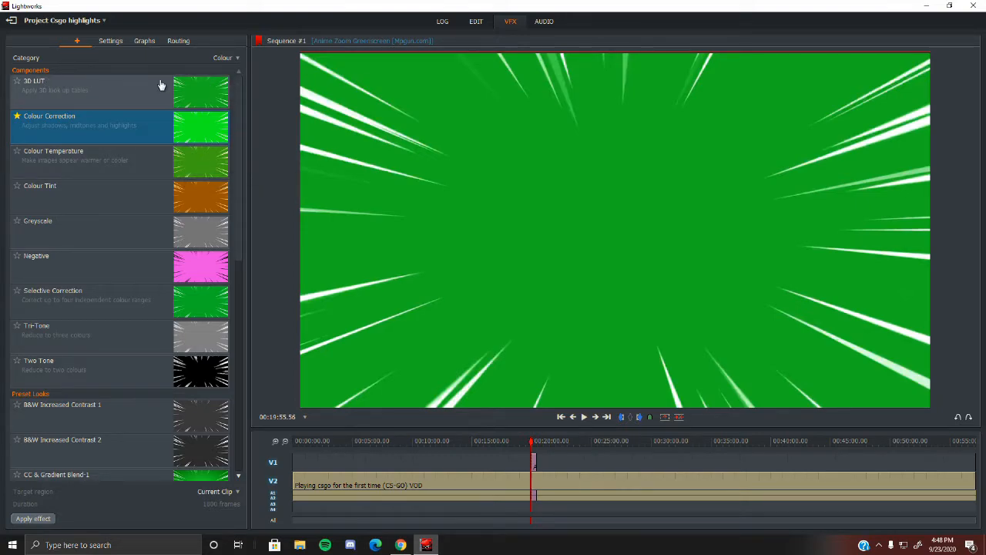
- Switch to audio editing, zoom the timeline in around the Anime Zoom Greenscreen clip, and play the sequence from that clip's end
left_click(544, 21)
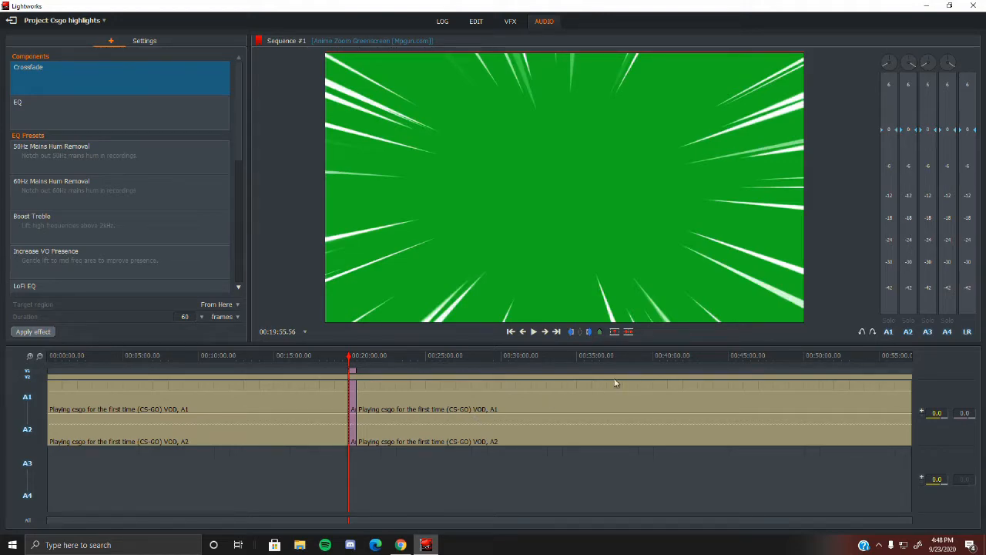
left_click_drag(468, 394, 505, 381)
left_click_drag(915, 522, 387, 494)
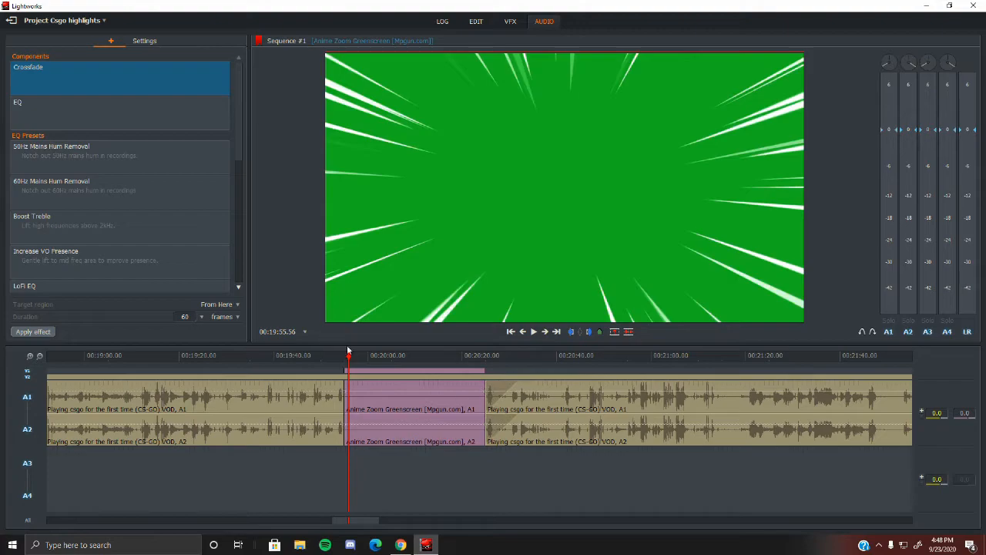
left_click(556, 332)
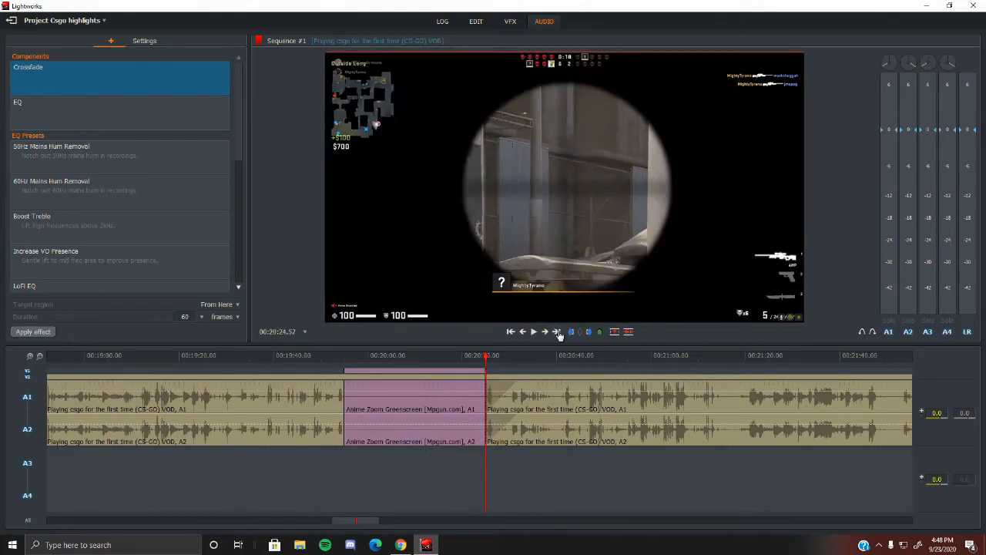
left_click(534, 332)
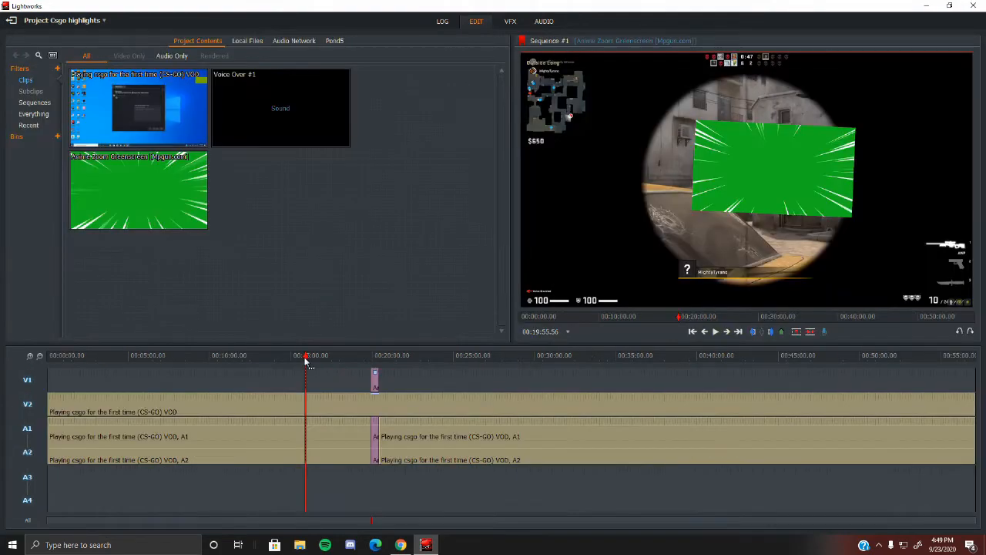
- Move the playhead from the green-screen clip back to the sequence start and briefly play the sequence
left_click_drag(304, 356, 373, 356)
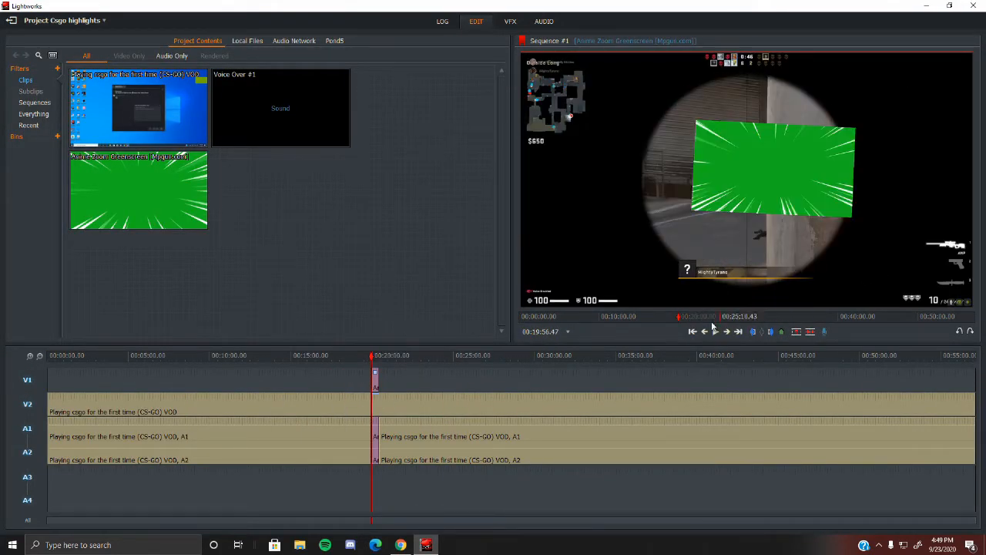
left_click_drag(358, 354, 10, 356)
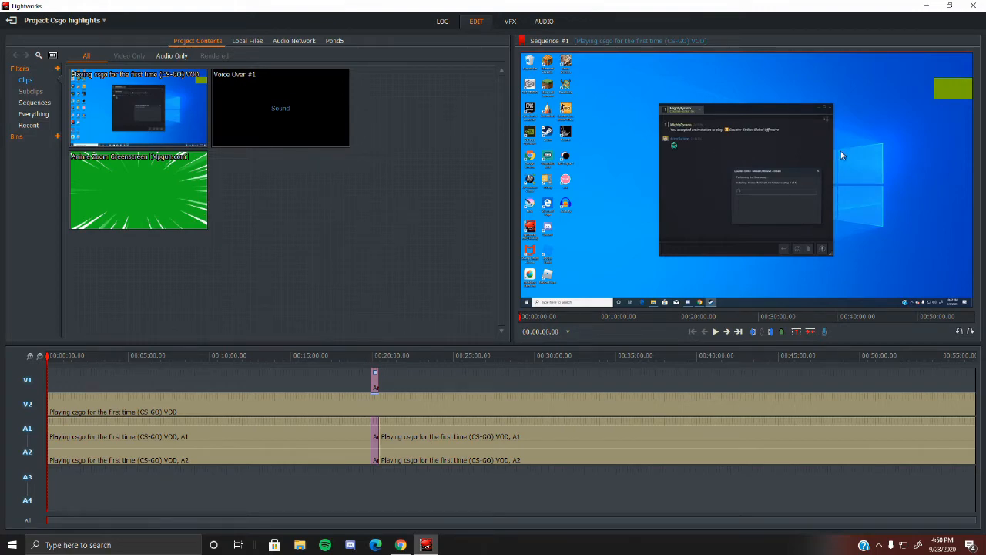
left_click(716, 332)
left_click(715, 332)
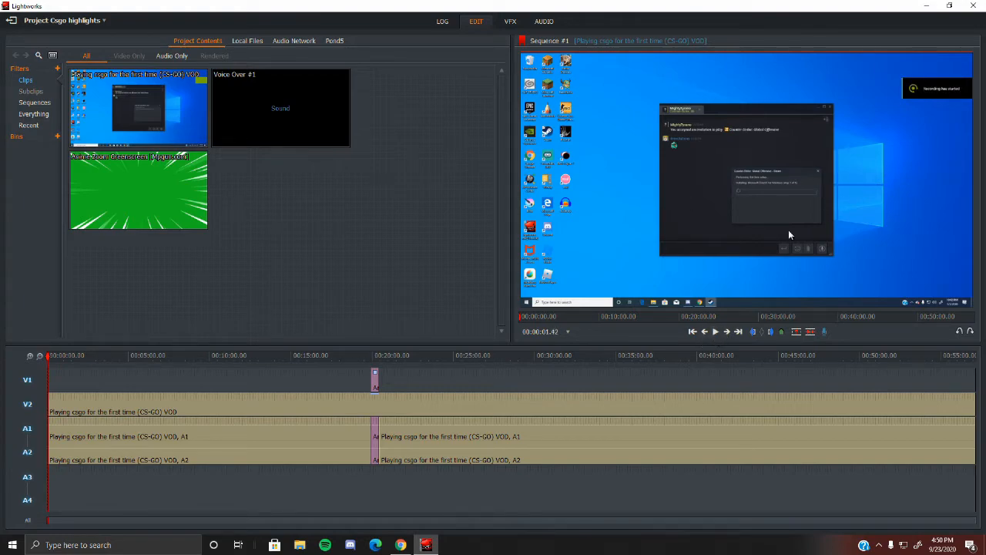
- Preview the sequence in full screen, leave the full-screen view, and return the playhead to the start
double_click(696, 165)
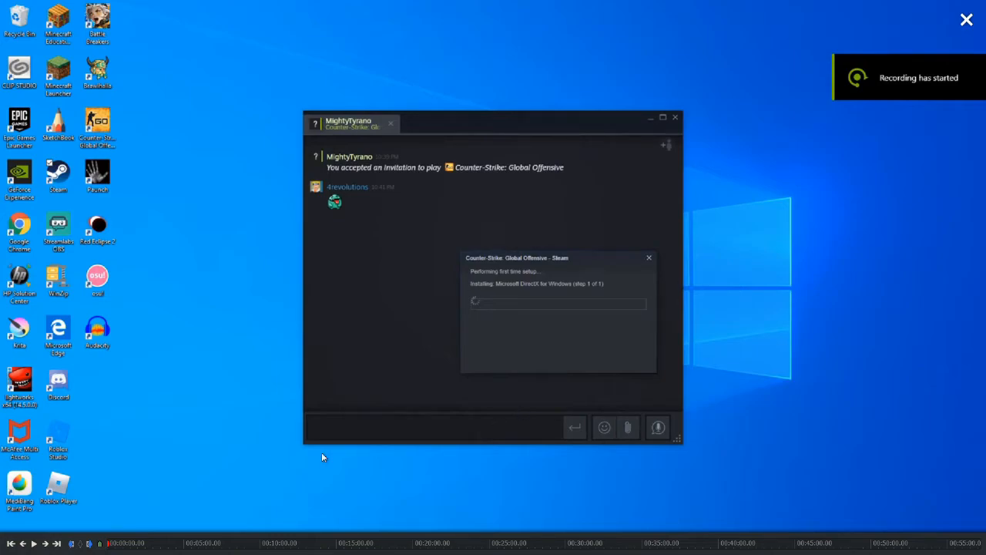
left_click(34, 543)
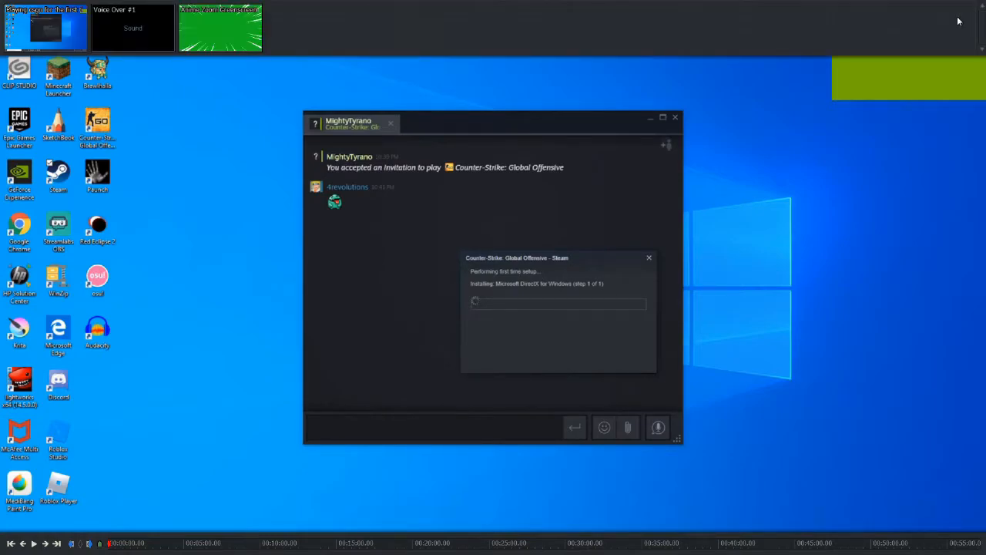
left_click(967, 27)
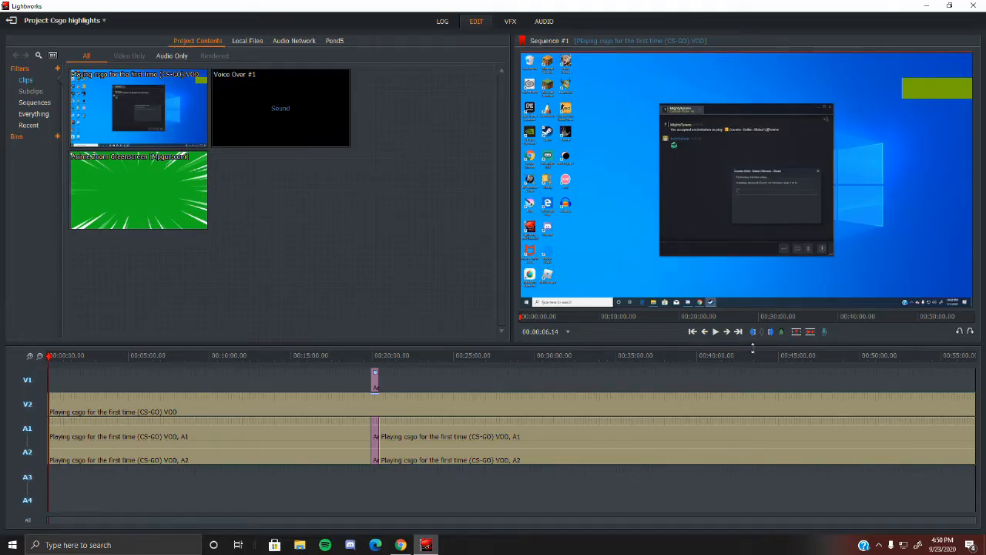
left_click(48, 357)
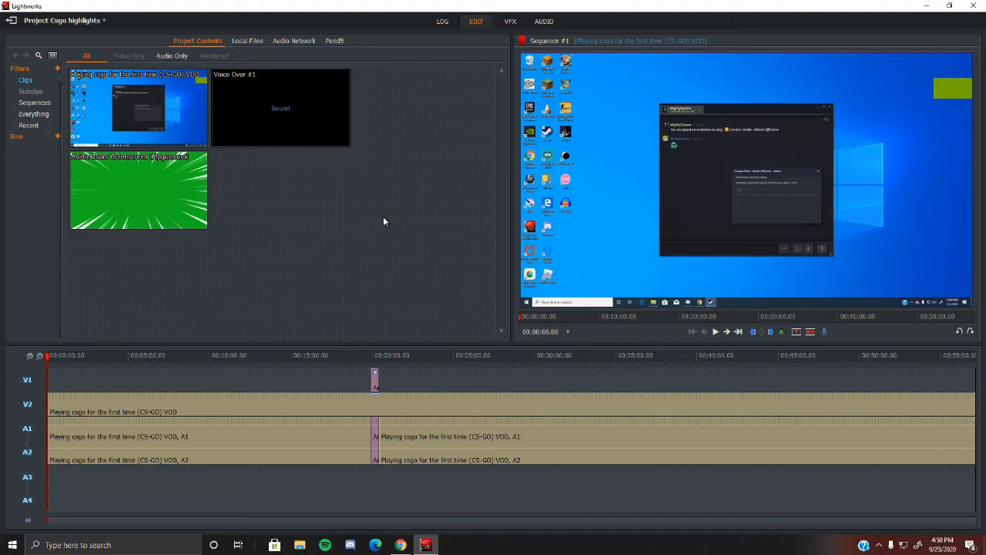
- Remove the Anime Zoom Greenscreen clip from the timeline
left_click(443, 20)
left_click(472, 22)
left_click_drag(159, 119, 46, 408)
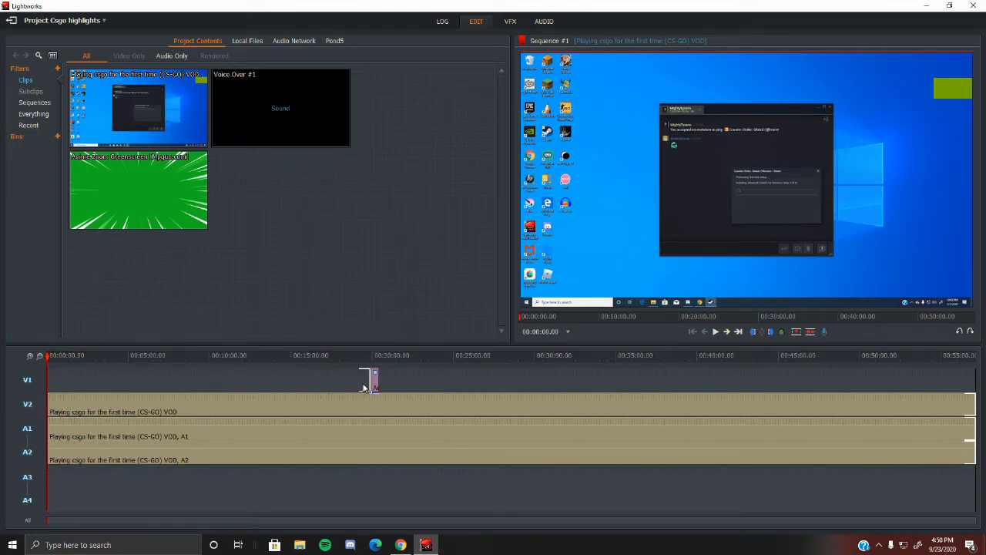
left_click_drag(374, 381, 369, 199)
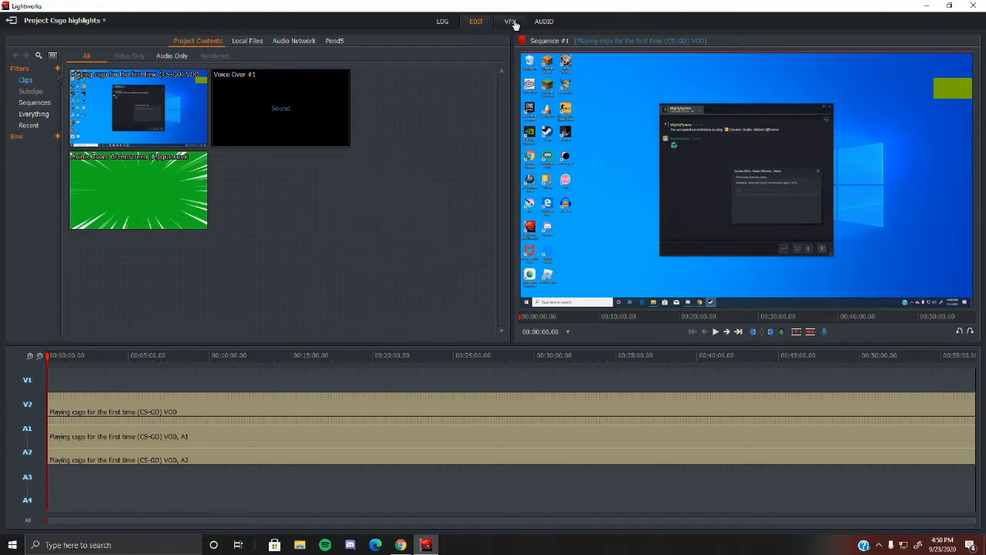
mouse_move(177, 216)
left_mouse_down()
mouse_move(226, 277)
mouse_move(284, 430)
mouse_move(251, 420)
mouse_move(249, 480)
mouse_move(139, 479)
mouse_move(345, 238)
left_mouse_up()
- Add two audio tracks to Sequence #1
right_click(29, 402)
mouse_move(110, 465)
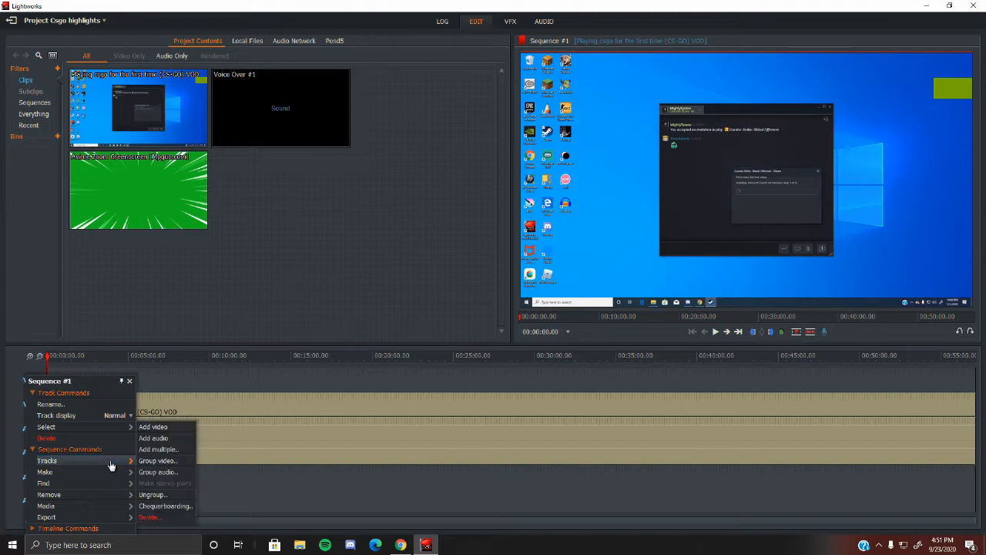
left_click(173, 437)
right_click(27, 436)
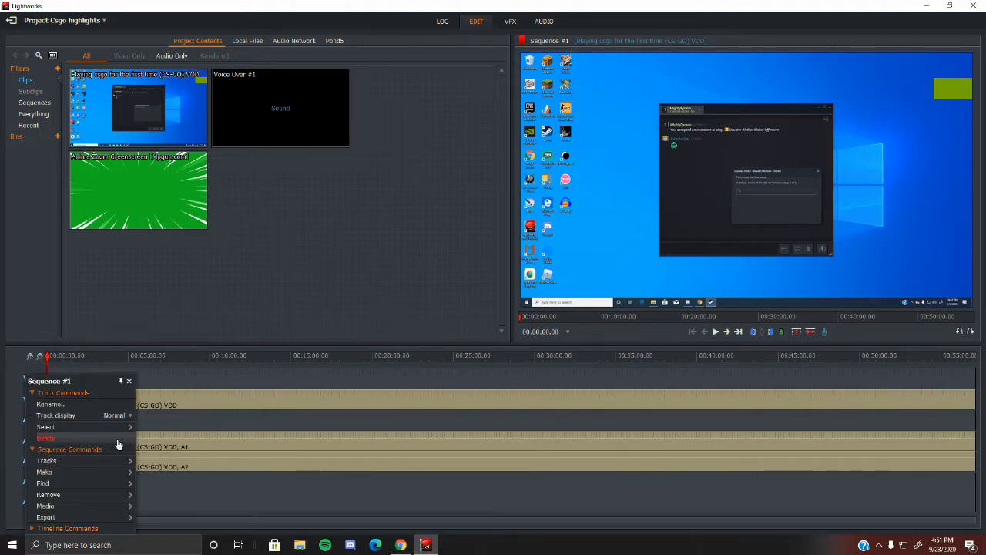
mouse_move(96, 460)
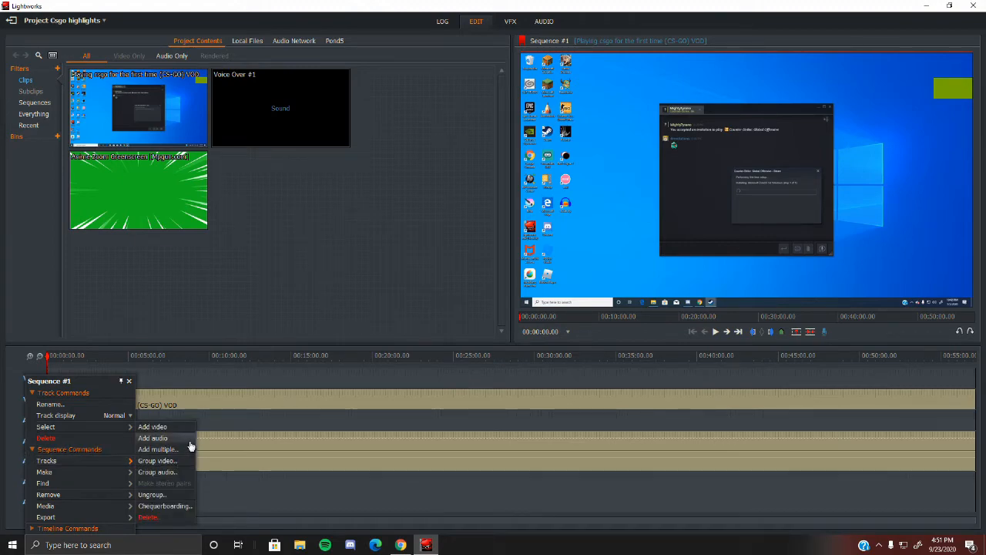
left_click(158, 438)
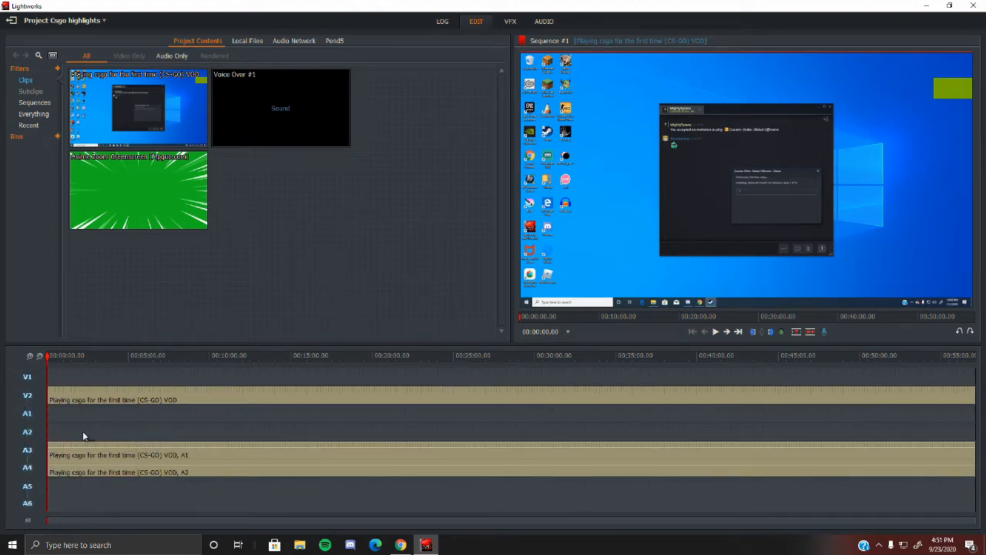
- Group the audio tracks A1 and A2 into a pair
right_click(32, 421)
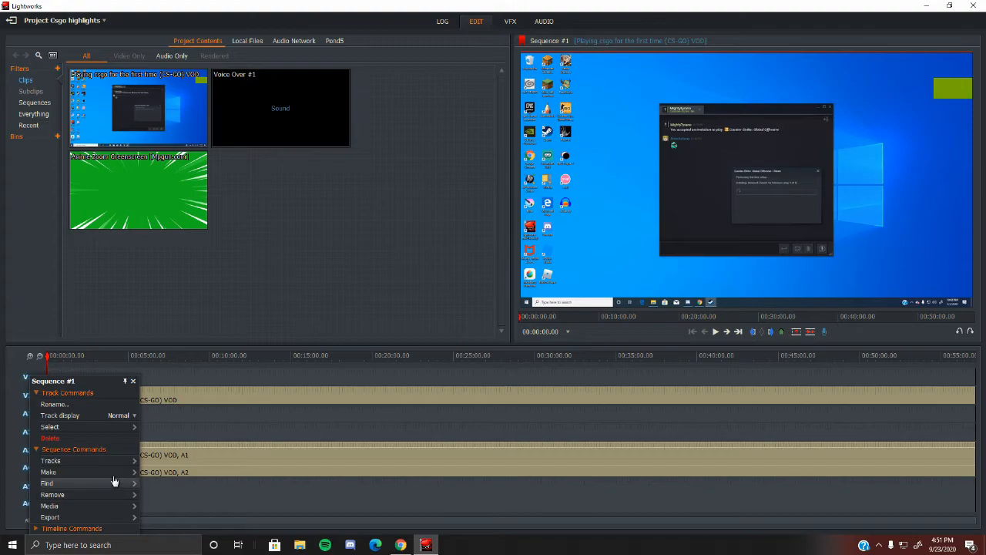
mouse_move(121, 465)
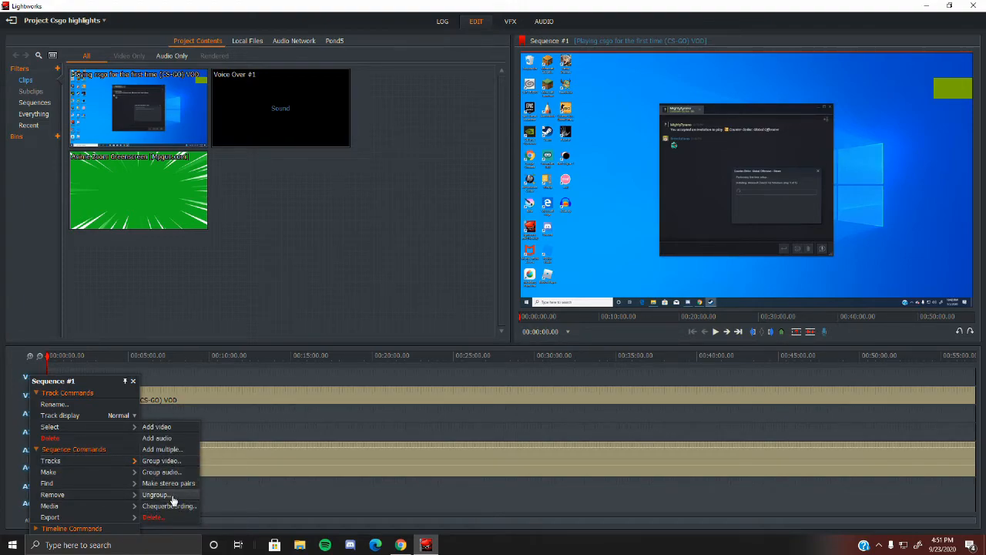
left_click(164, 473)
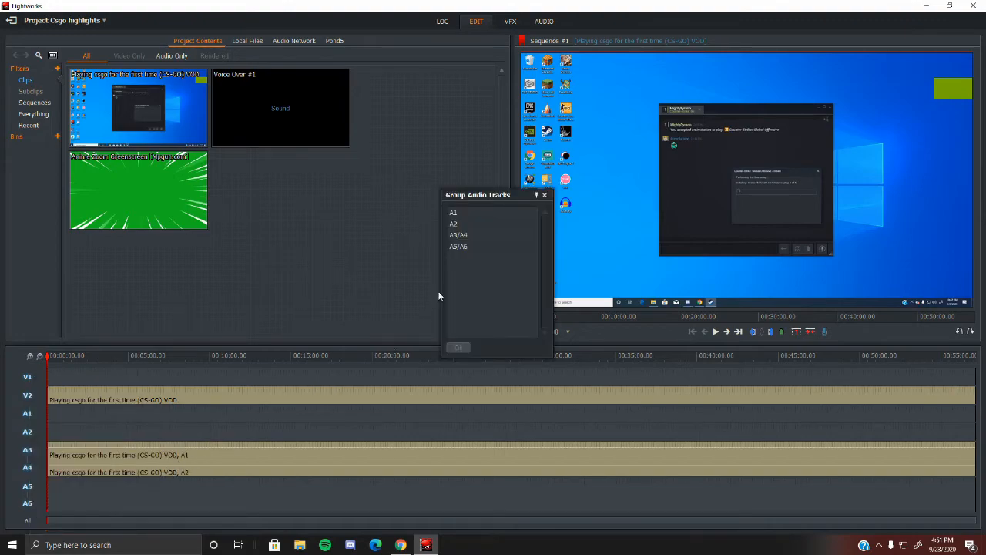
left_click(472, 225)
left_click(478, 215)
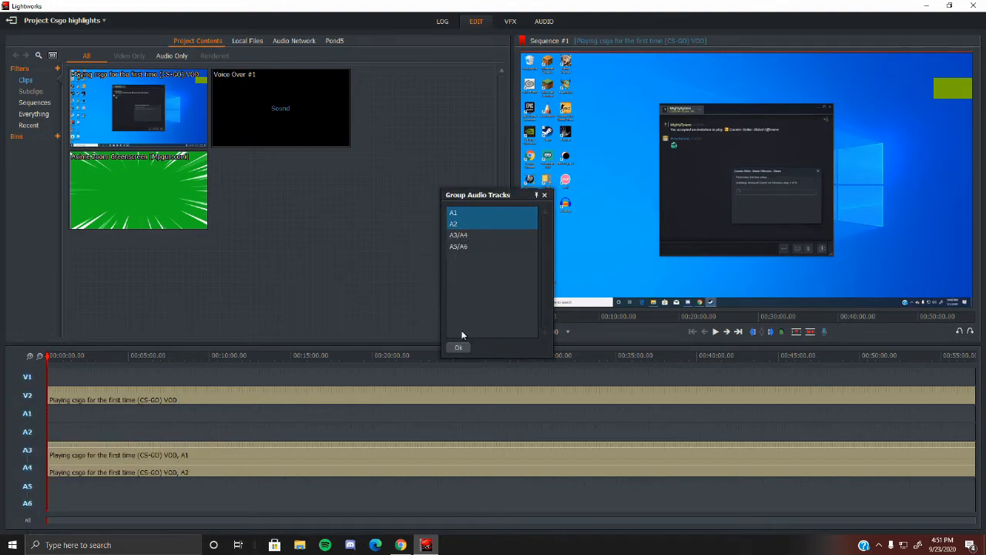
left_click(460, 348)
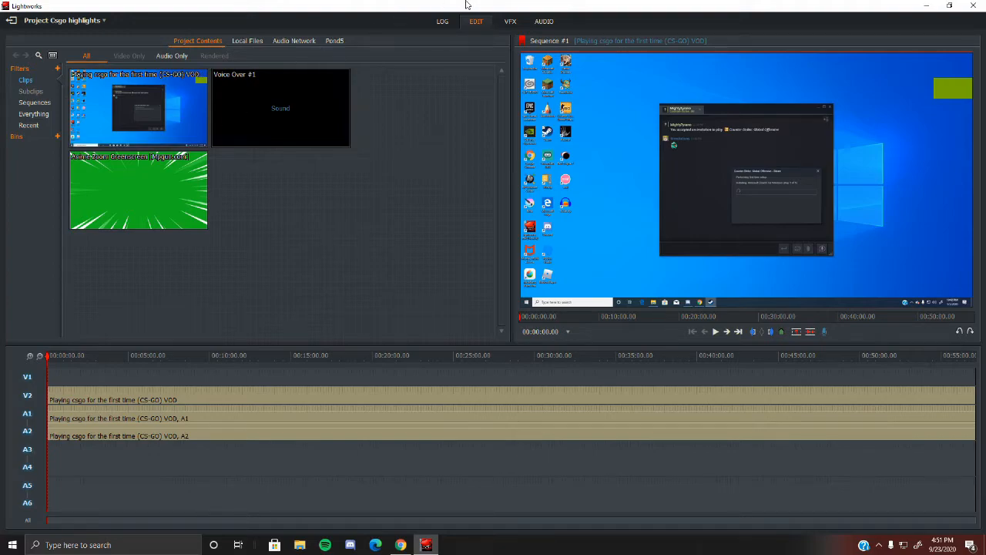
- Add a video track to the sequence and delete the empty V1 track
right_click(123, 456)
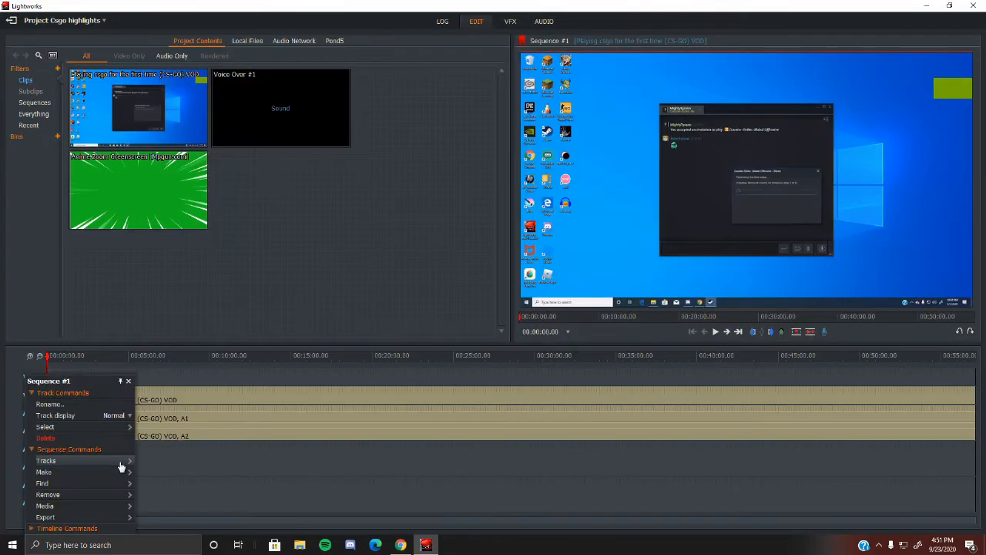
mouse_move(125, 462)
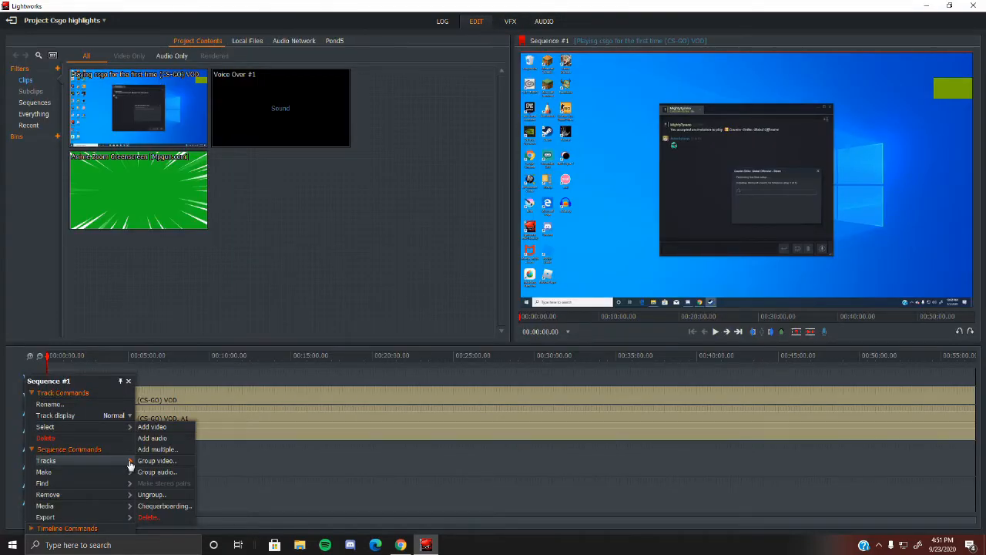
left_click(160, 427)
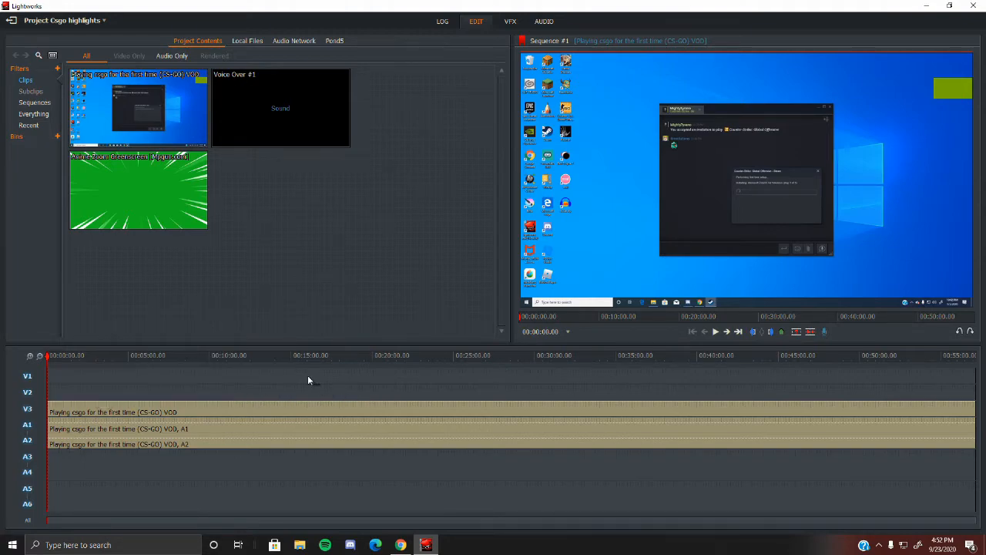
right_click(29, 380)
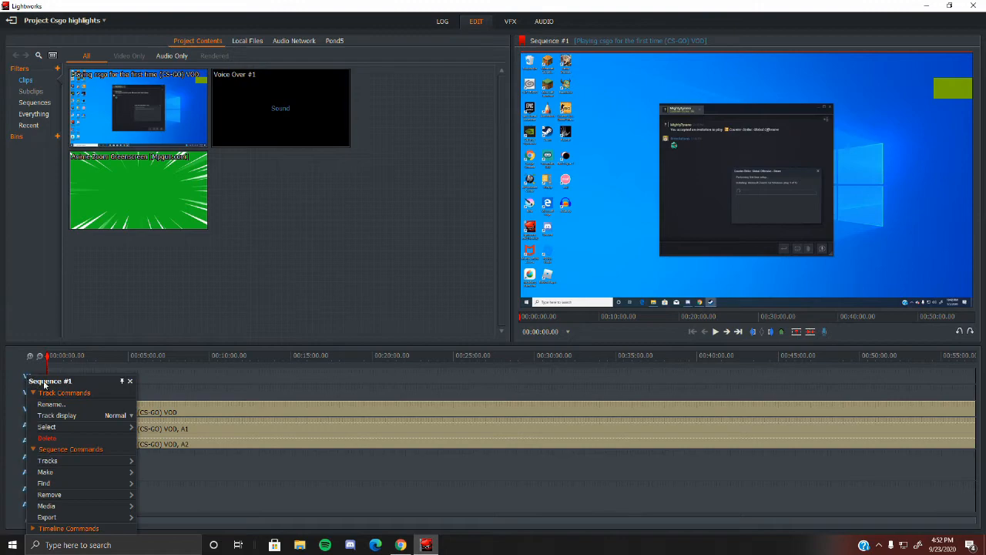
left_click(73, 437)
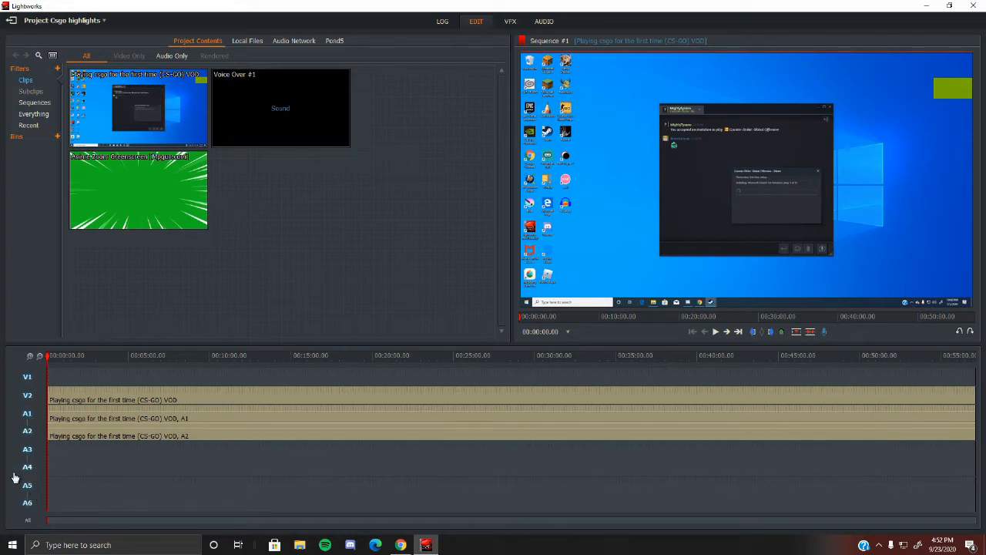
- Add another video track above the gameplay footage
right_click(28, 387)
mouse_move(101, 463)
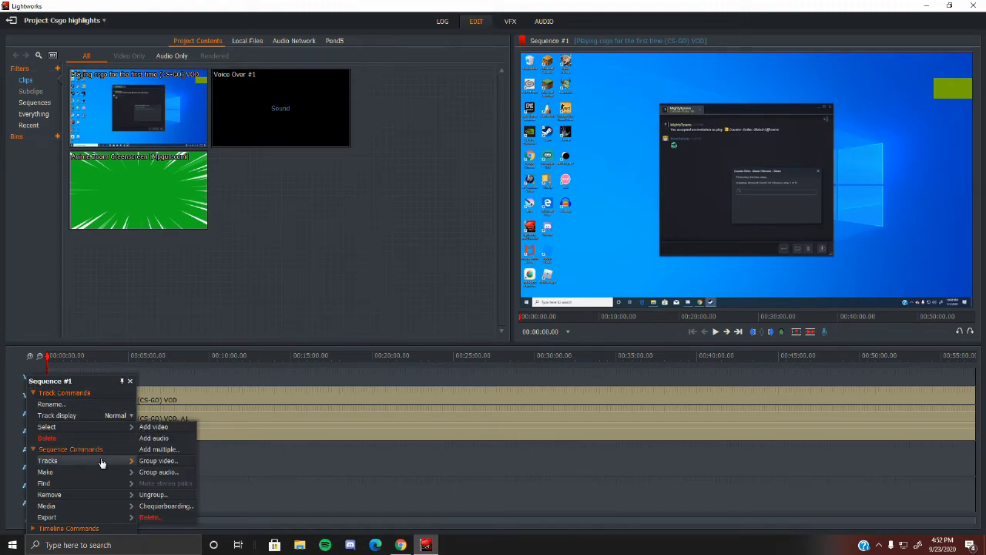
left_click(175, 427)
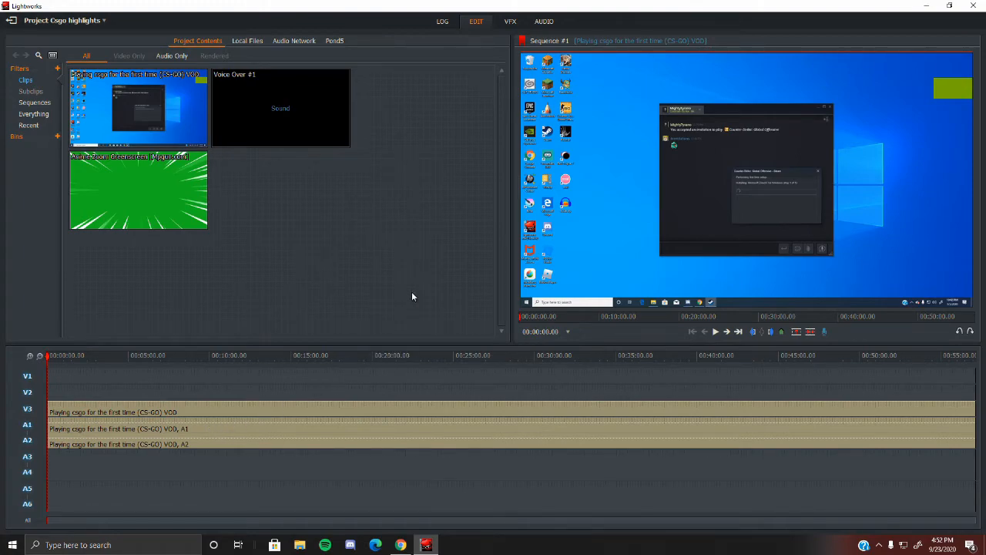
- Switch to Chrome and open the YouTube to Mp3 converter site ytmp3.cc
left_click(443, 22)
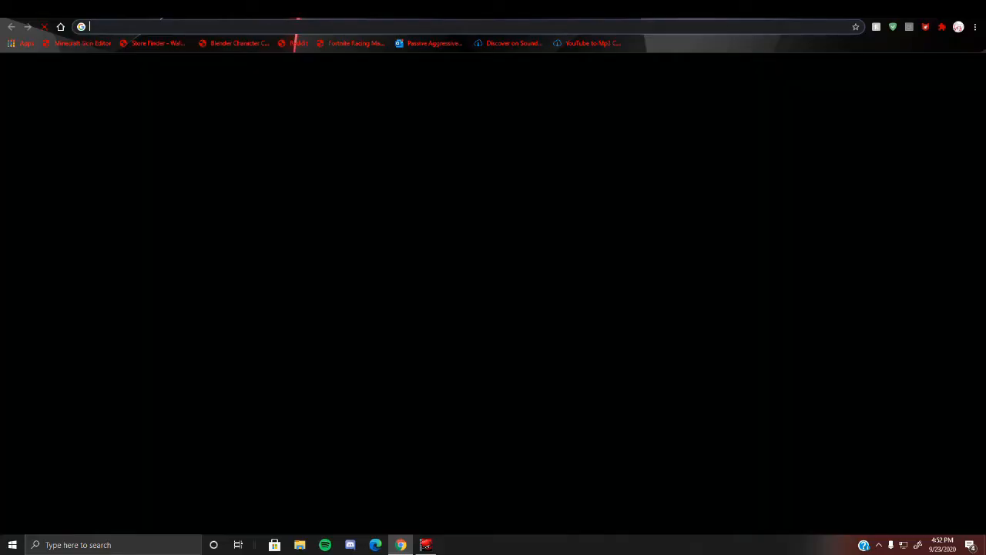
type("ytmp3.cc")
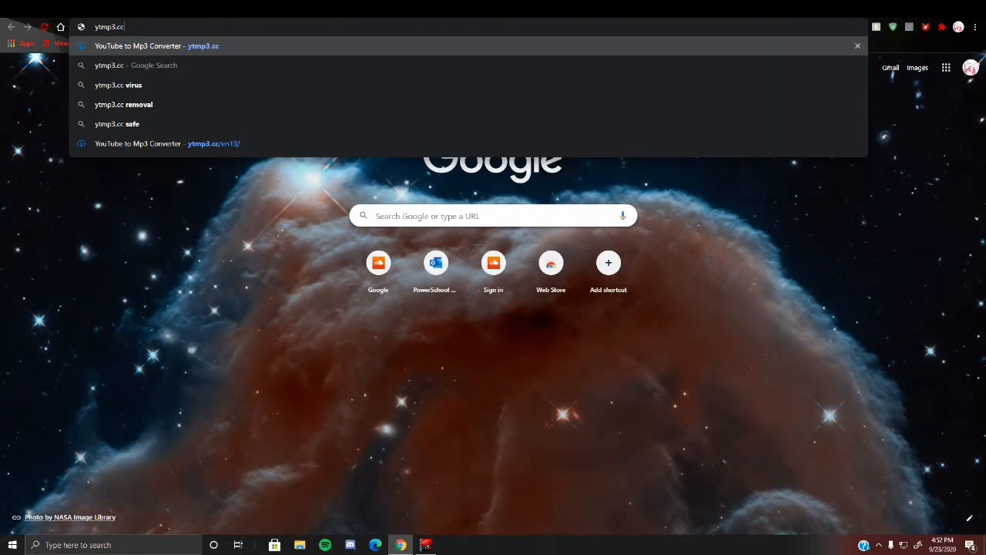
key("Return")
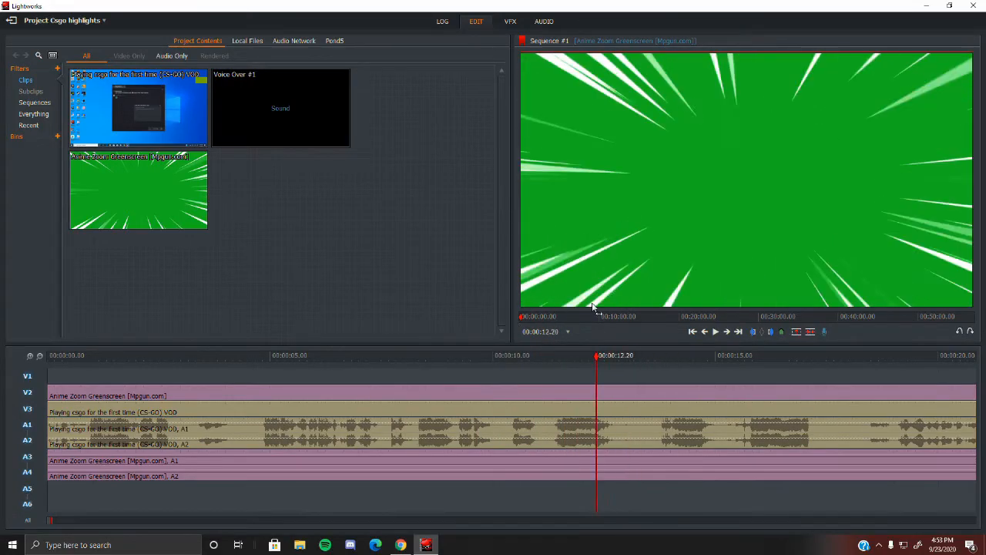
- Disable tracks V3, A1 and A2, and trim the Anime Zoom Greenscreen clip to end at 00:00:03.51
left_click_drag(312, 291, 284, 365)
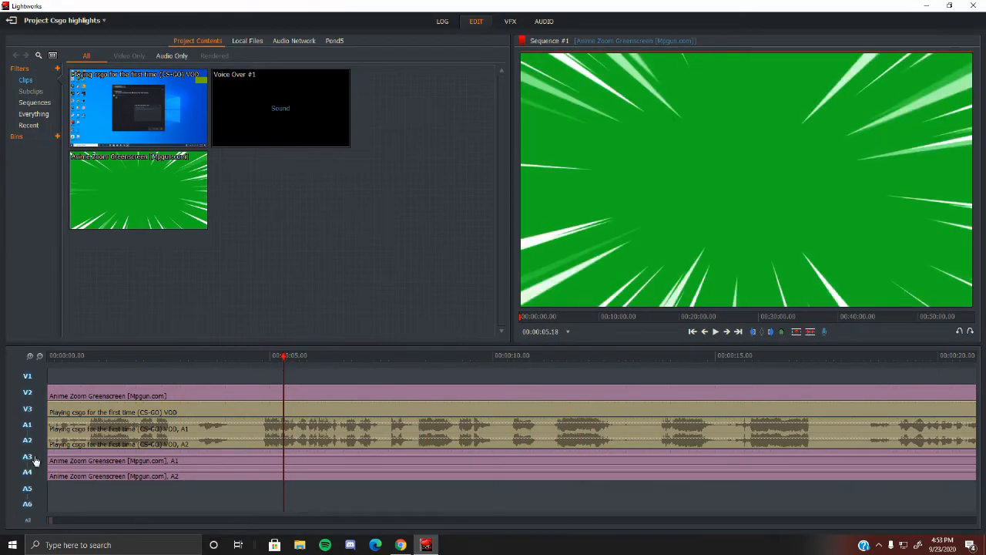
left_click(30, 413)
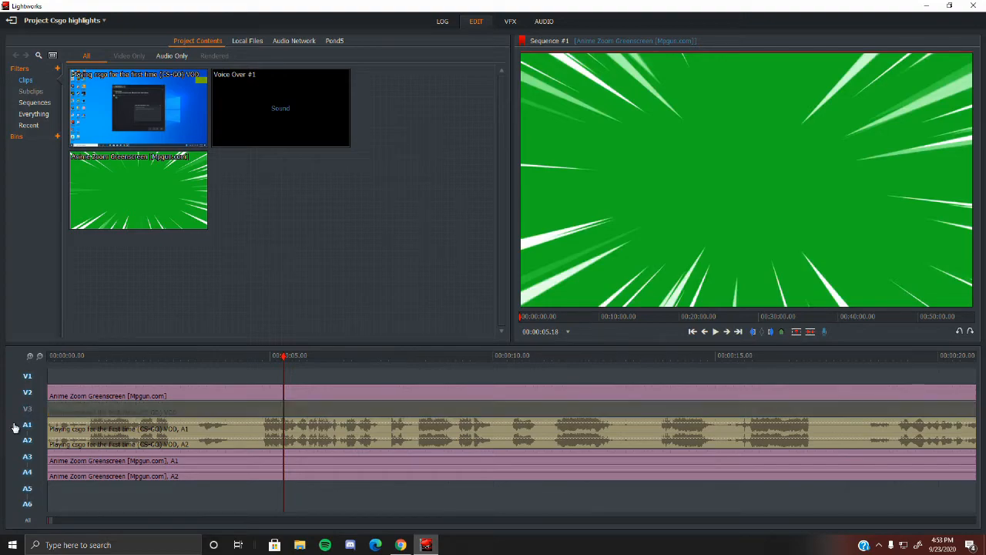
left_click_drag(27, 426, 27, 440)
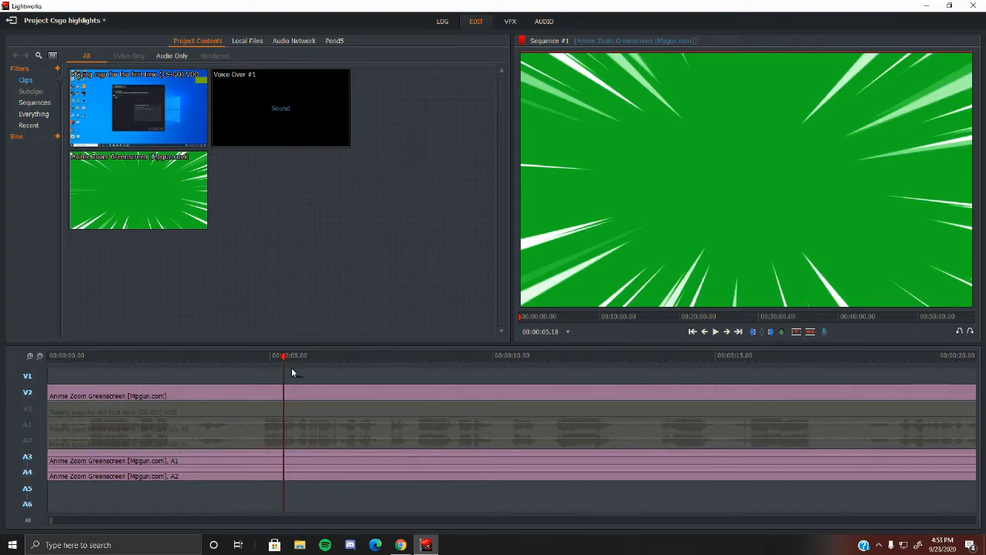
left_click_drag(286, 353, 220, 378)
left_click(801, 333)
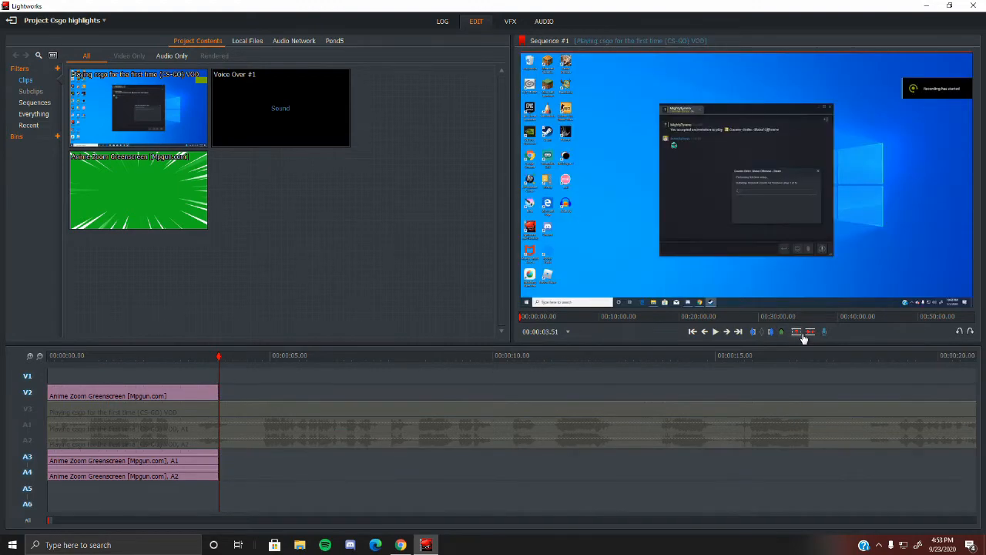
- Return the playhead to the start, re-enable tracks V3, A1 and A2, and switch to the logging view
left_click_drag(219, 356, 4, 370)
left_click(27, 409)
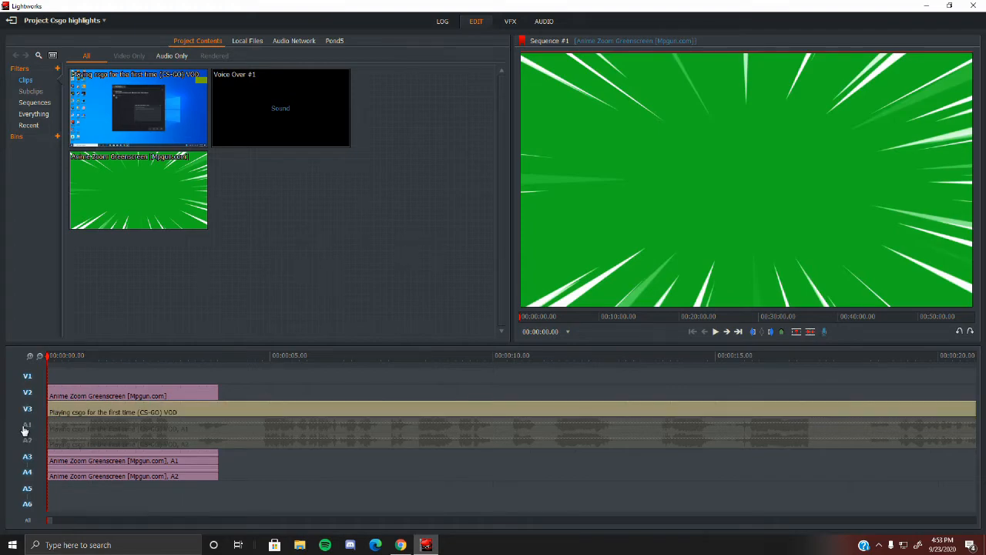
left_click(27, 425)
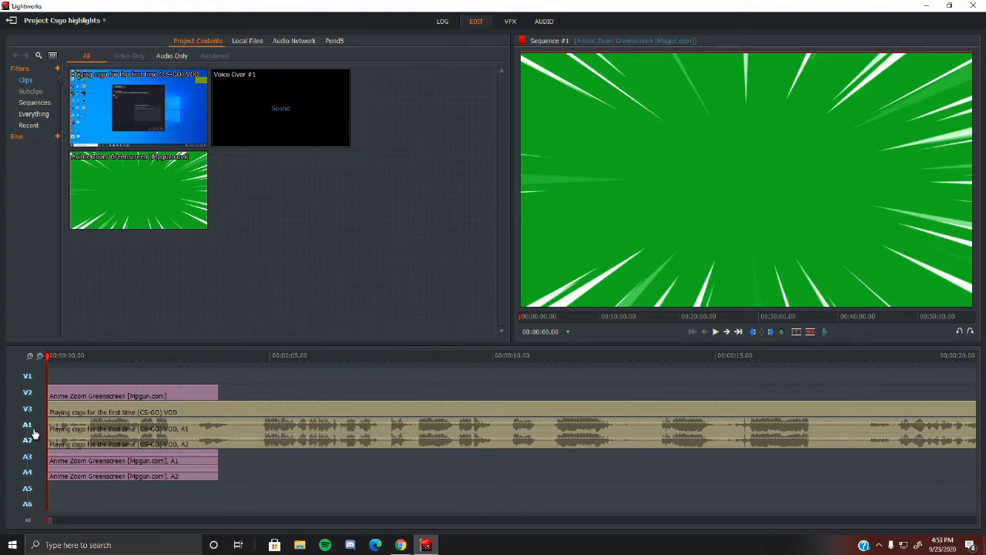
left_click(442, 21)
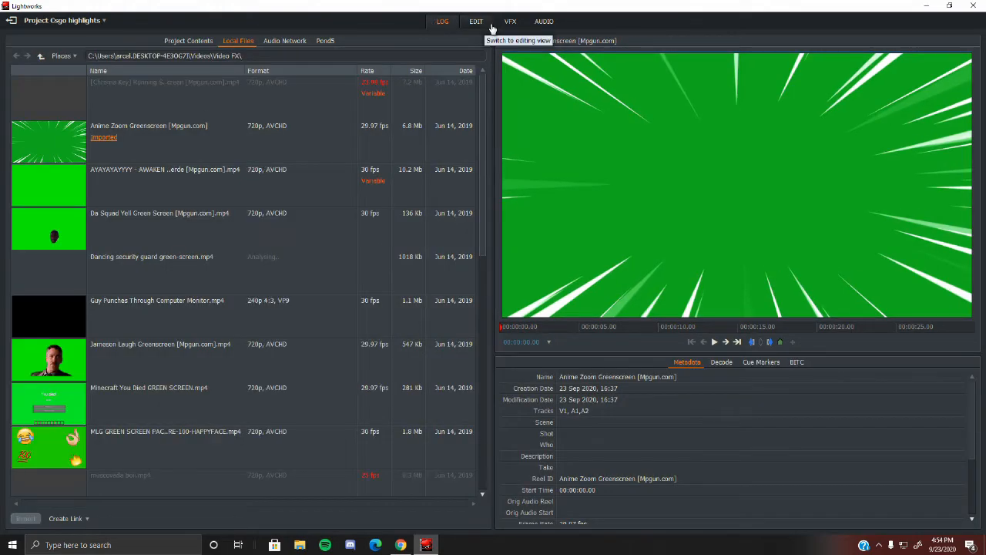
- Preview the sequence's opening in the editing view with tracks A1 and A2 disabled, and re-enable both tracks
left_click(491, 26)
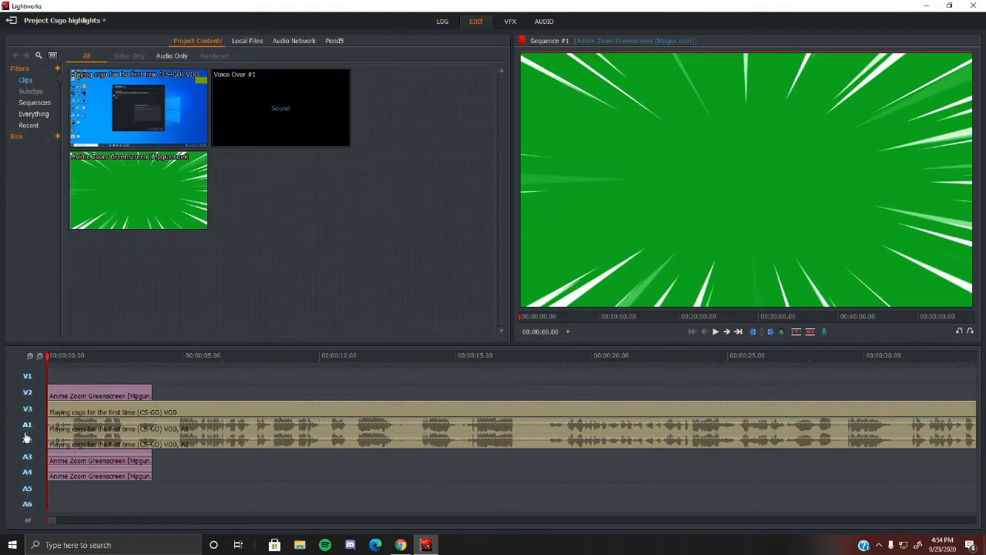
left_click(48, 430)
left_click(29, 431)
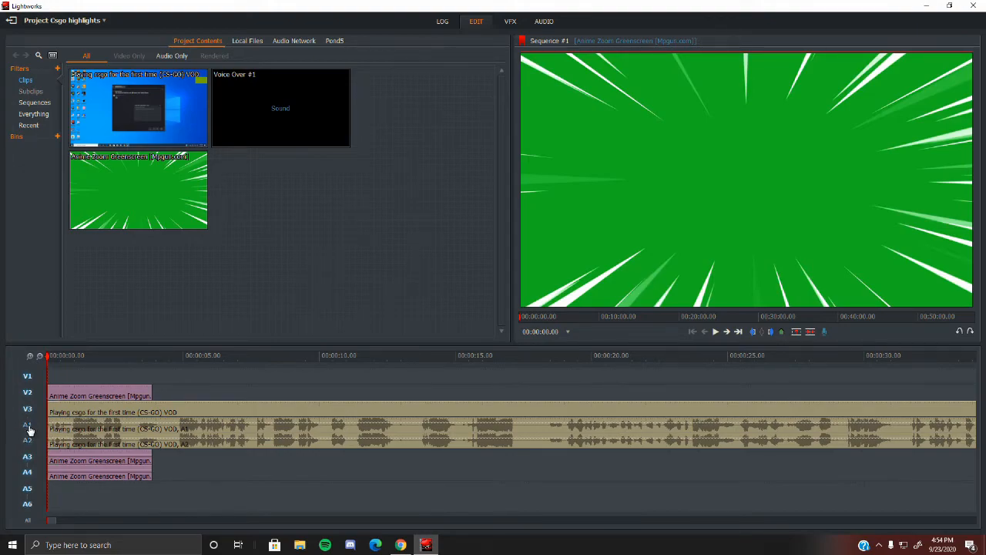
left_click(719, 332)
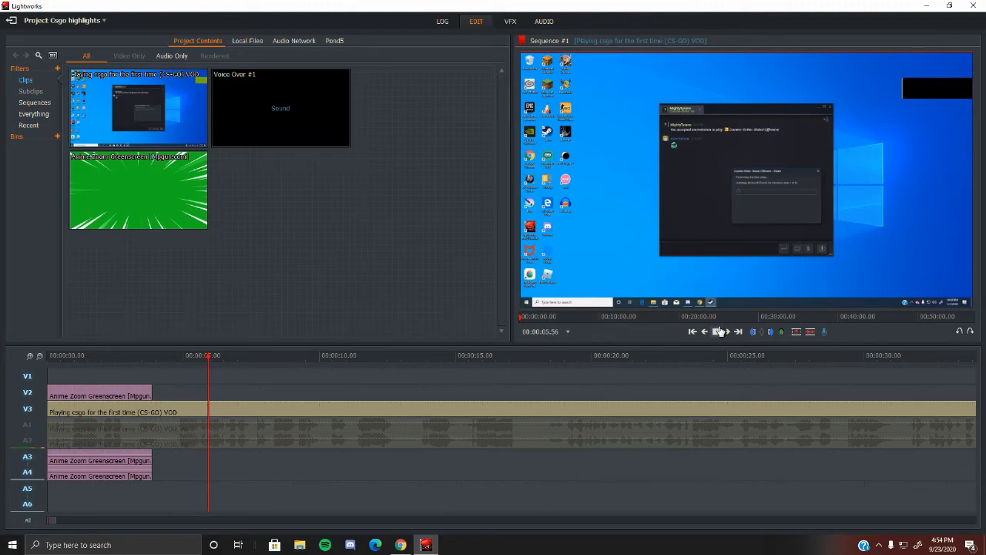
left_click(719, 332)
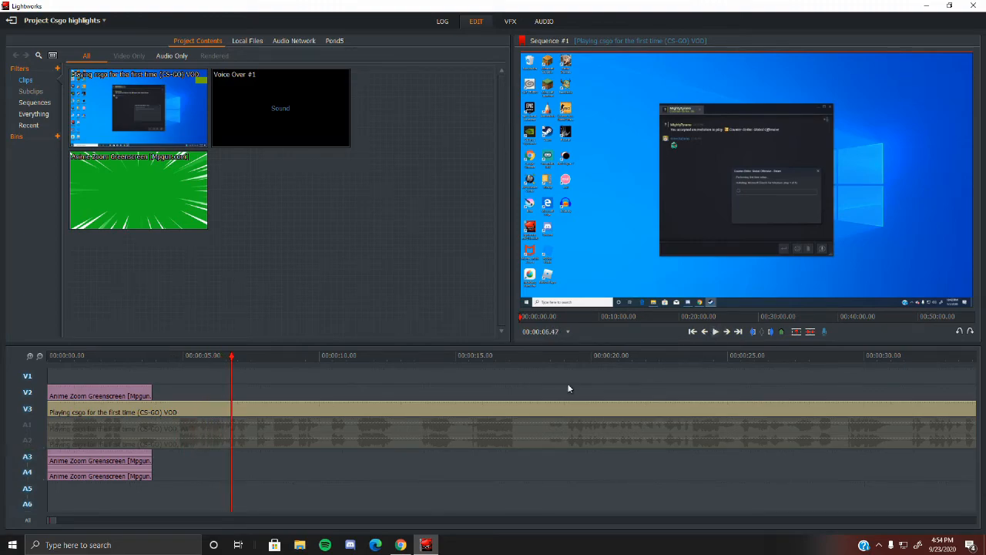
left_click(31, 436)
- Split the timeline clips at about 1 second and at 00:00:02.07
left_click_drag(231, 359, 200, 369)
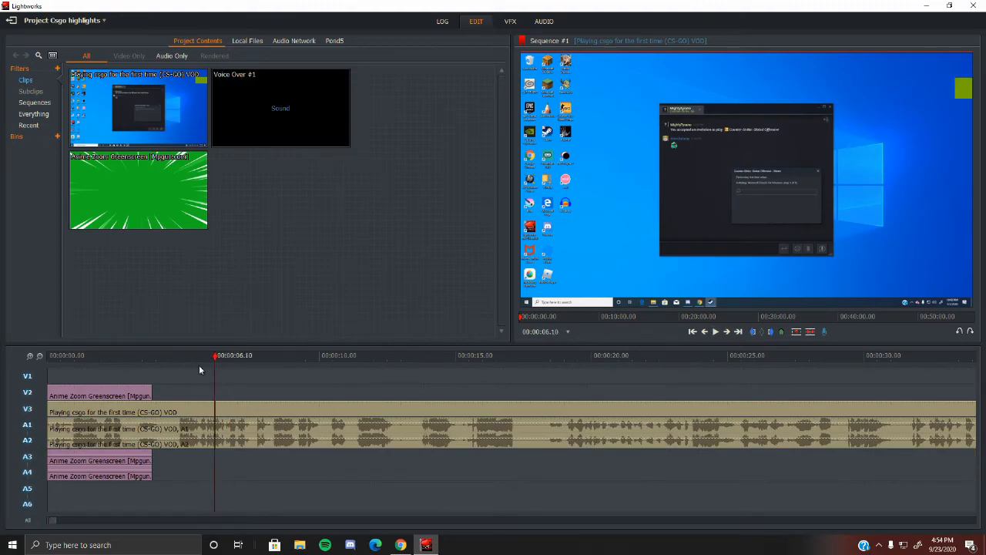
key("Home")
left_click_drag(163, 430, 182, 439)
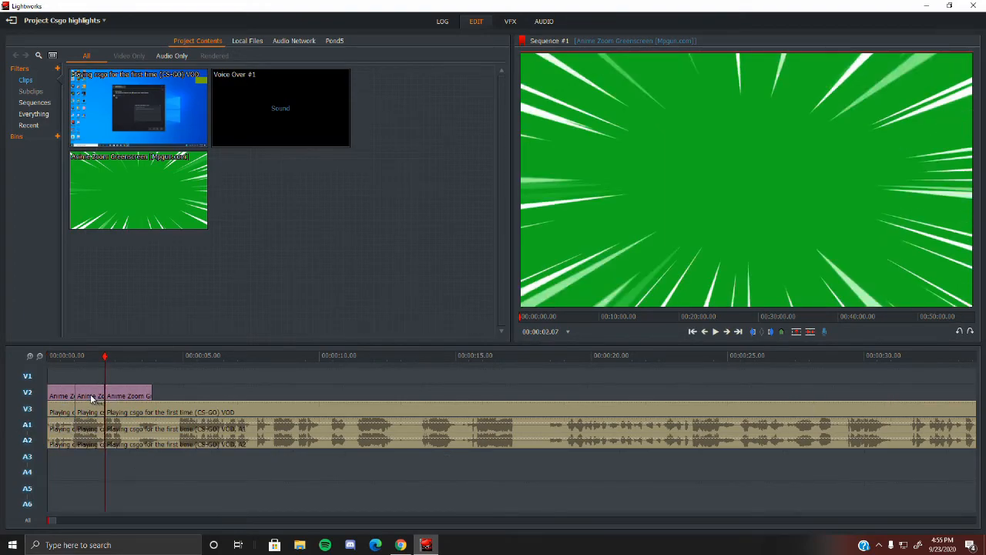
mouse_move(90, 393)
left_mouse_down()
mouse_move(400, 259)
mouse_move(707, 178)
mouse_move(712, 188)
mouse_move(92, 389)
left_mouse_up()
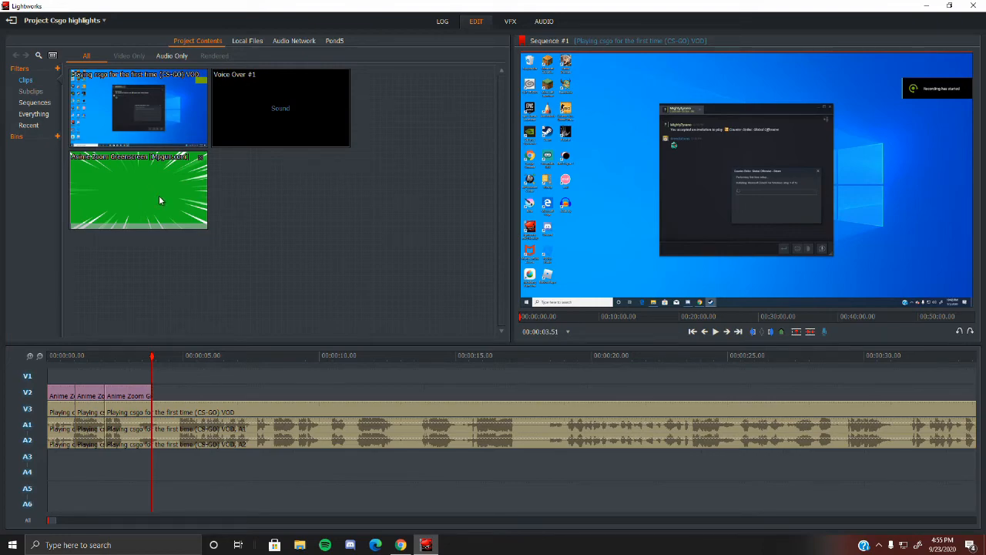
- Insert the Anime Zoom Greenscreen clip into the sequence at 00:00:03.51 and undo the insertion
left_click_drag(159, 201, 680, 224)
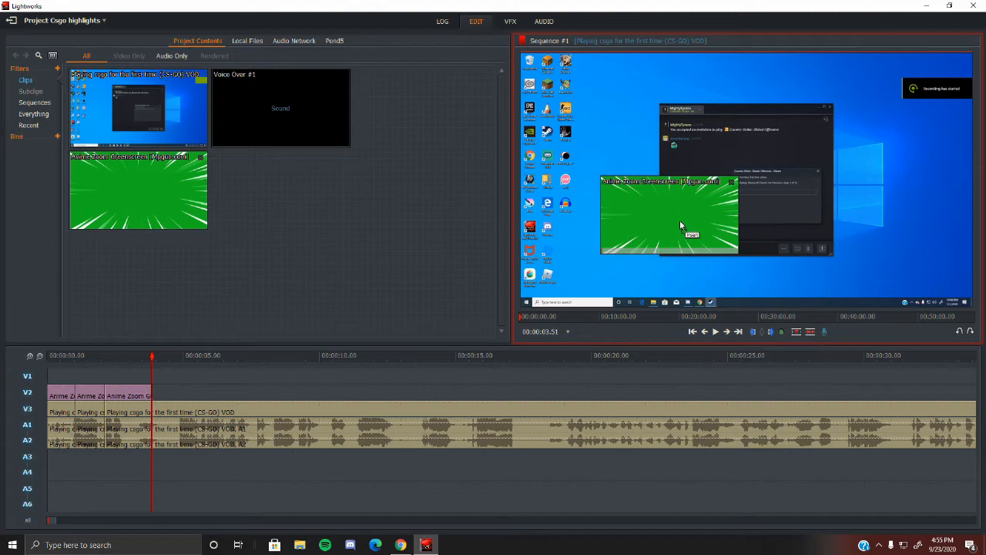
left_click_drag(680, 224, 680, 224)
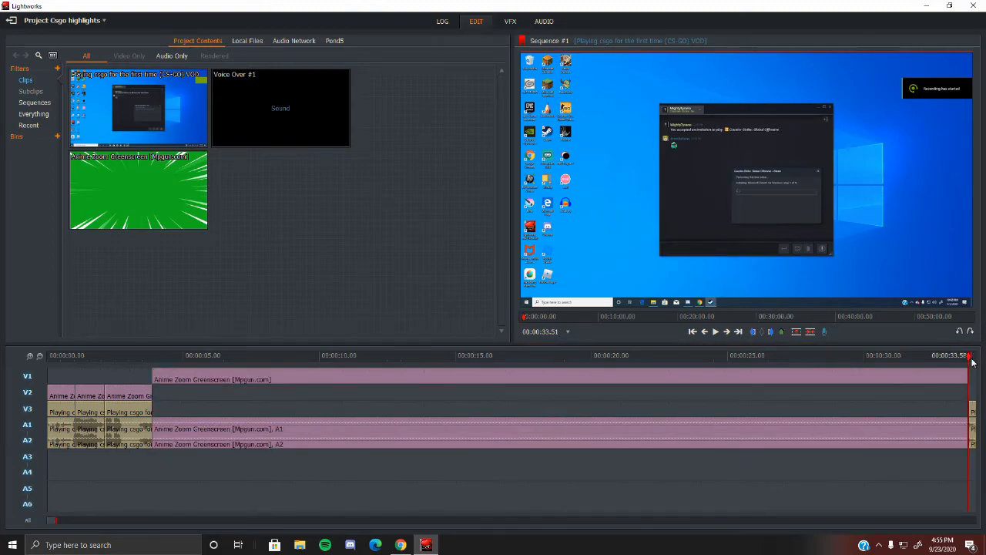
left_click(959, 331)
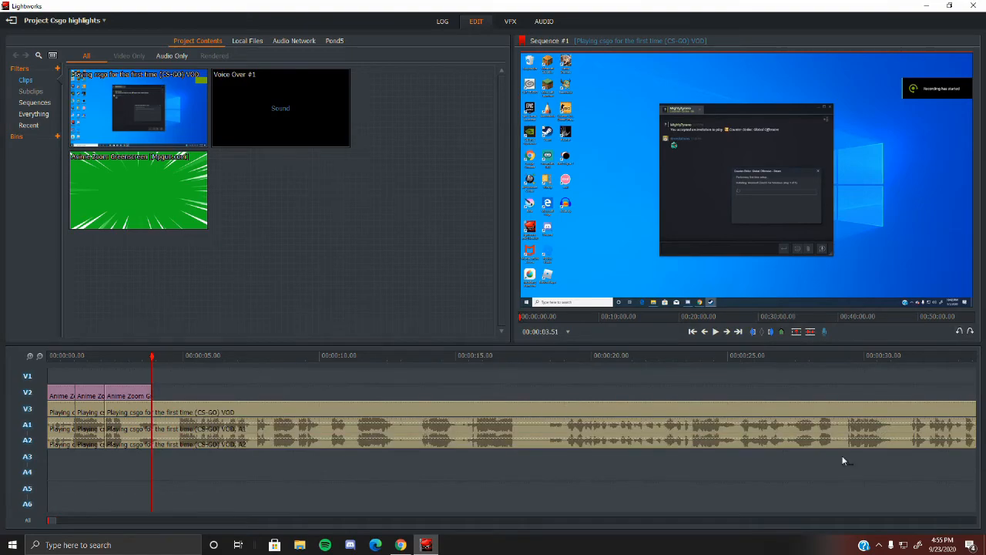
- Import the image cLOUD.png from the local Pictures folder into the project
left_click(442, 22)
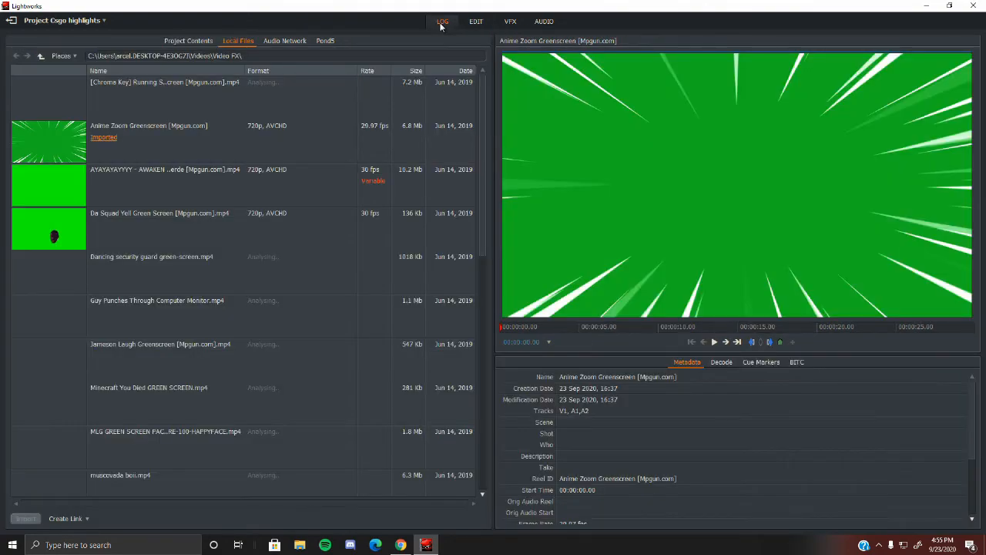
left_click(62, 56)
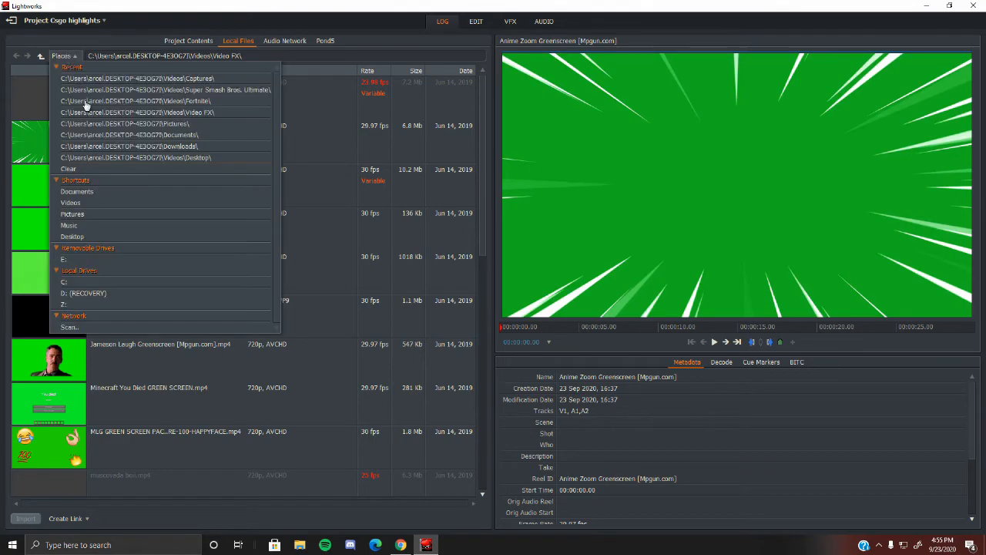
left_click(157, 123)
scroll(191, 176, "down", 3)
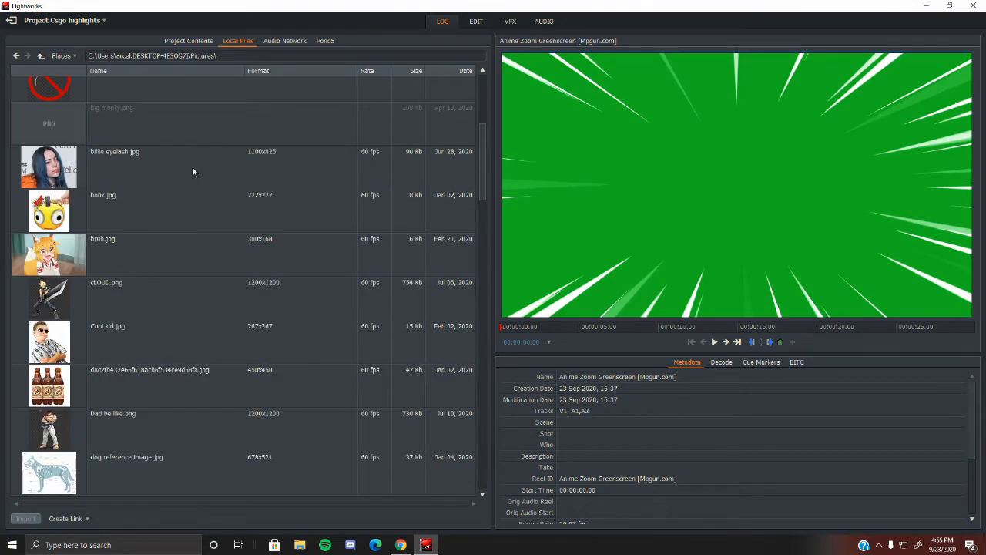
double_click(140, 293)
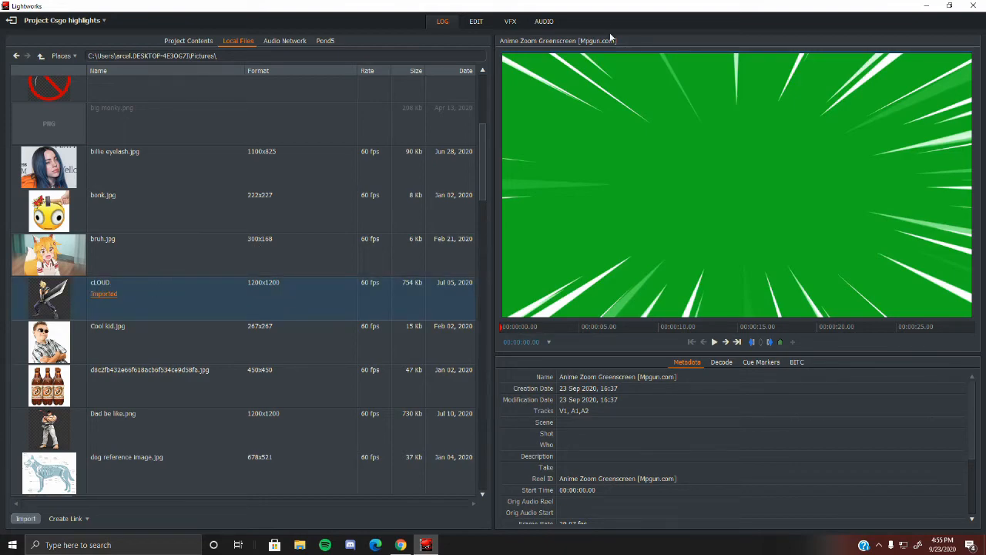
- Place the cLOUD image in the sequence at 00:00:03.51 and move it from track V1 to track V2
left_click(475, 21)
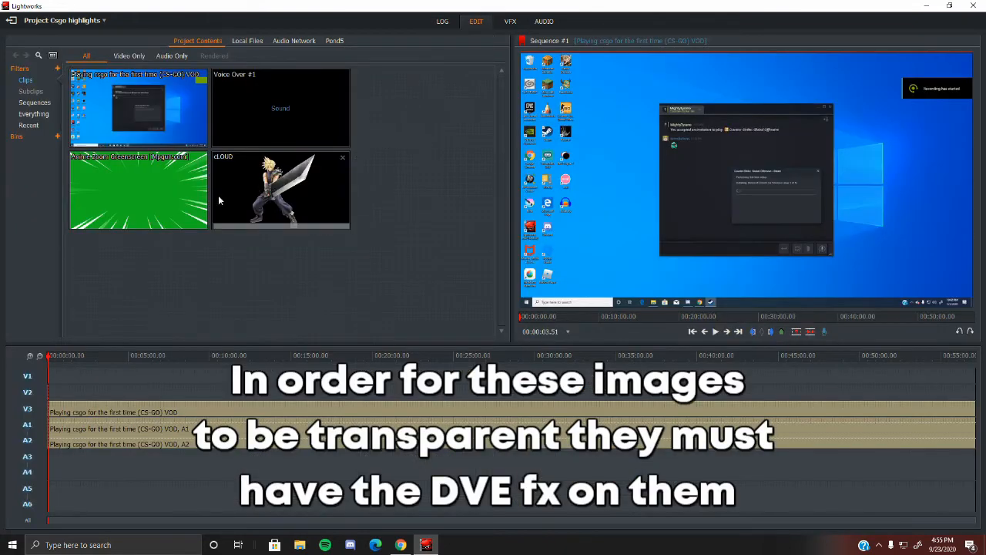
left_click_drag(228, 499, 54, 437)
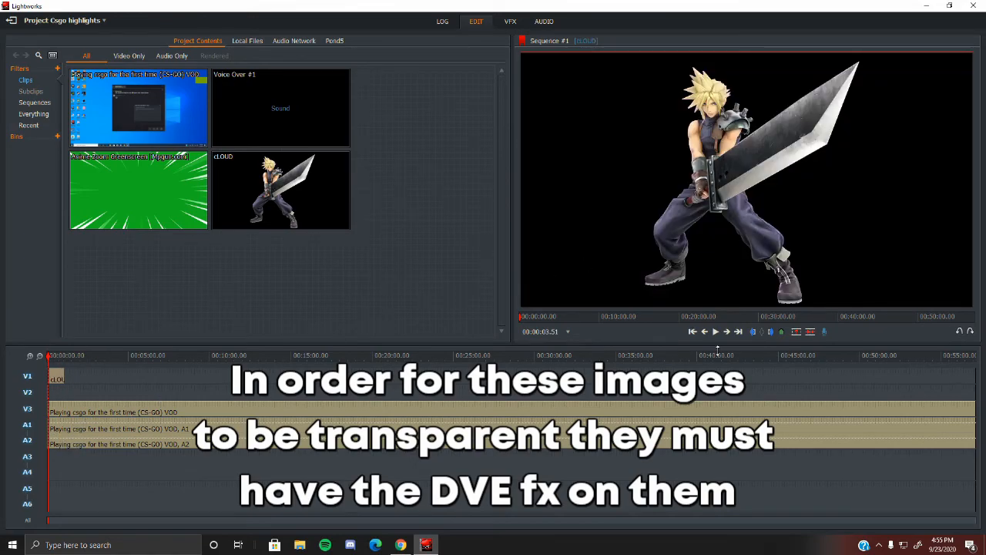
left_click(716, 332)
left_click(716, 332)
left_click_drag(61, 379, 61, 359)
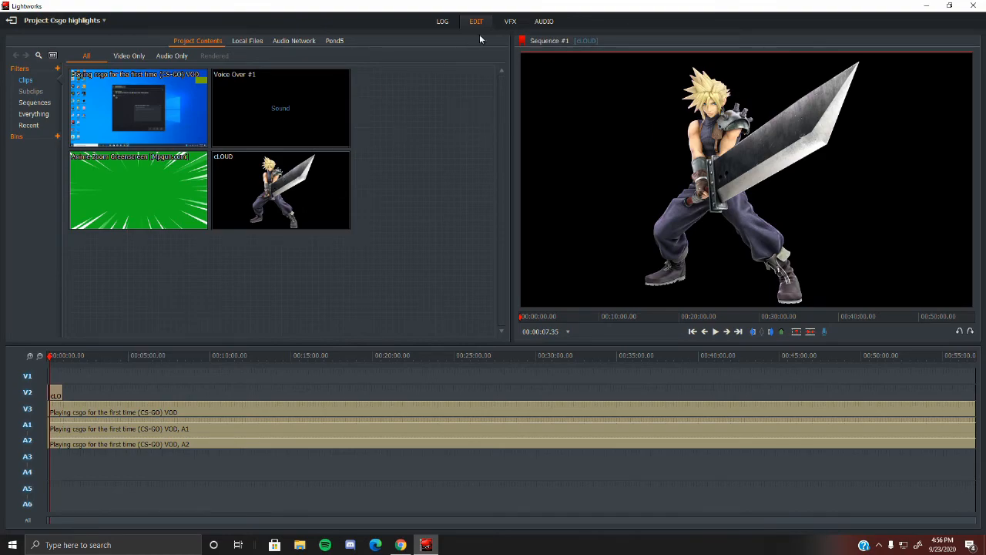
- Apply the 2D DVE effect to the cLOUD image clip
left_click(509, 21)
left_click(81, 42)
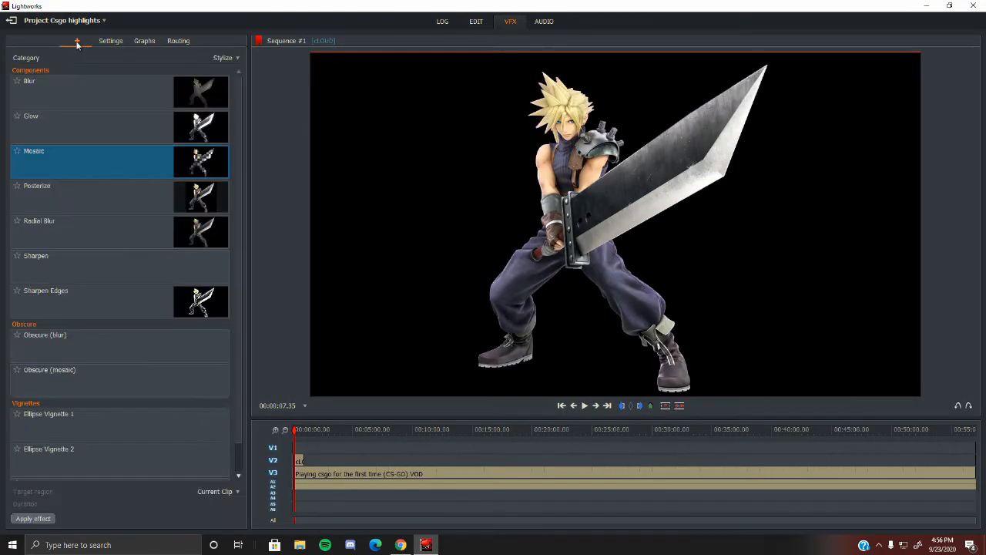
left_click(219, 57)
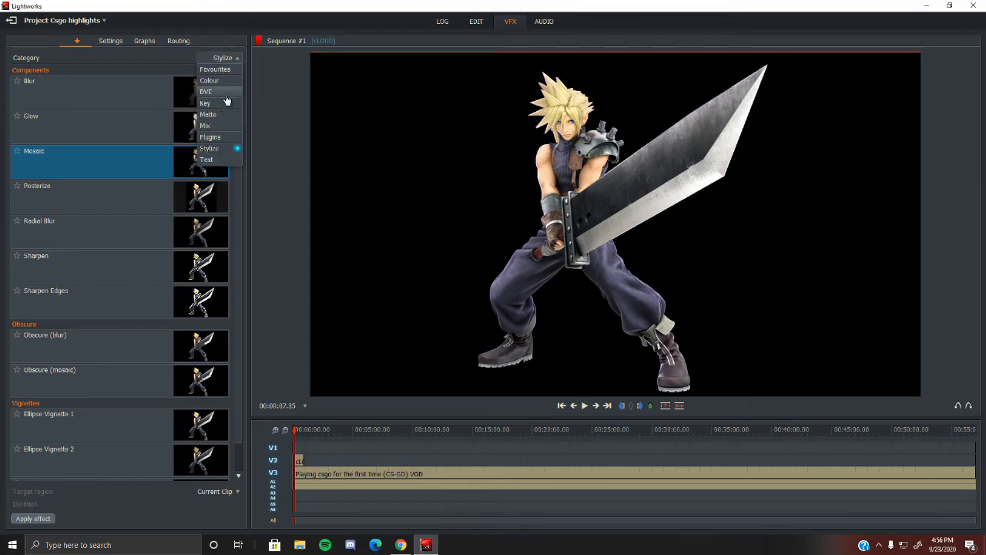
left_click(219, 92)
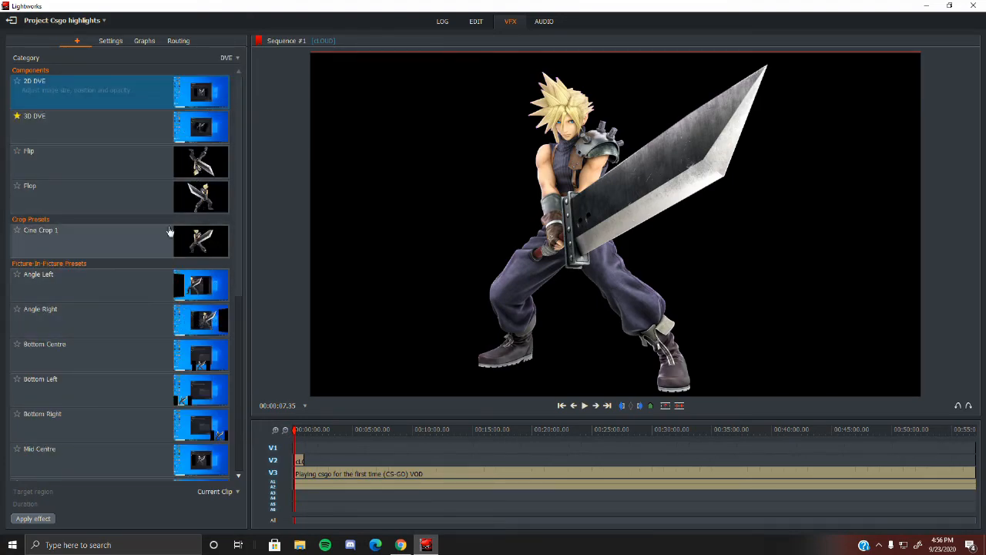
double_click(168, 99)
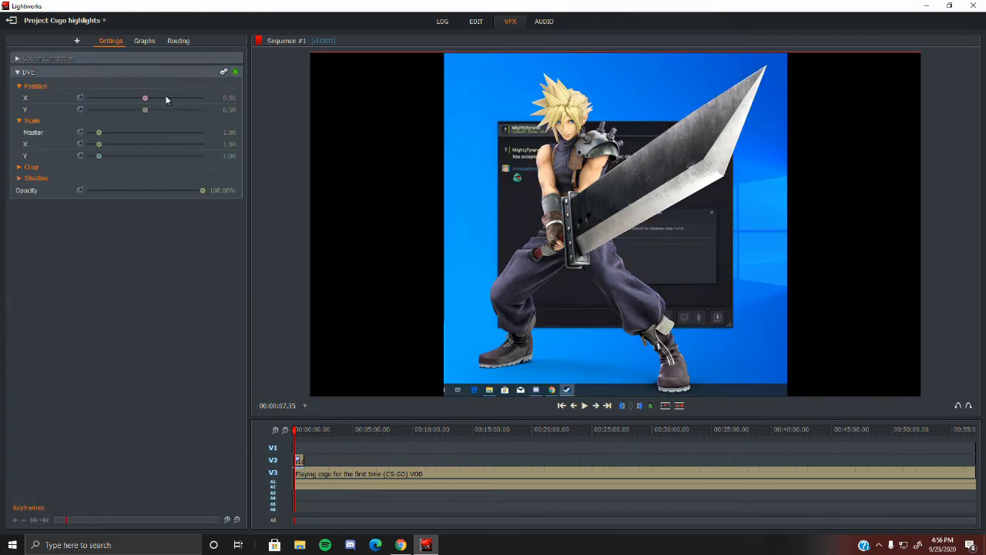
- Crop about 24% off the left and right sides of the cLOUD image and reposition it to X 0.24, Y 0.53
left_click(56, 167)
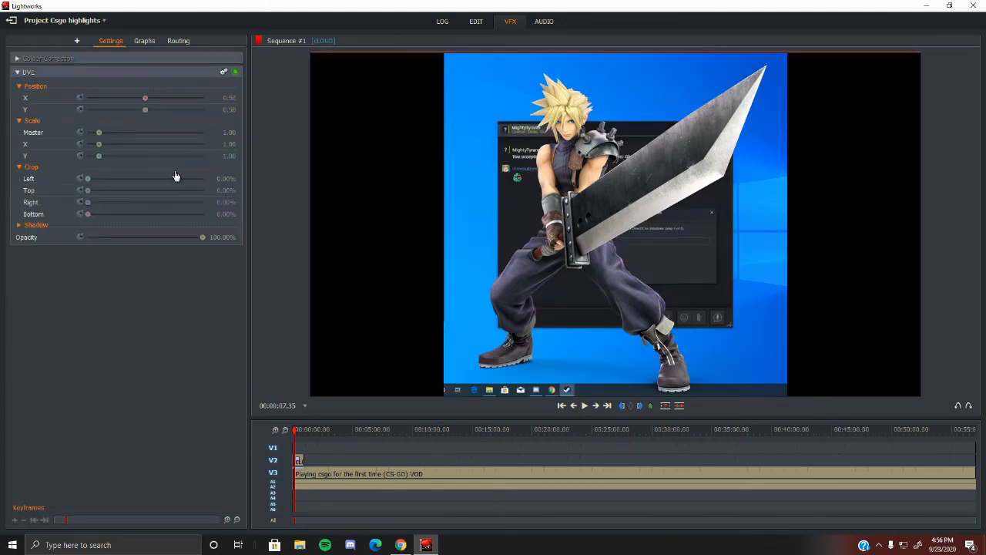
left_click_drag(91, 182, 114, 203)
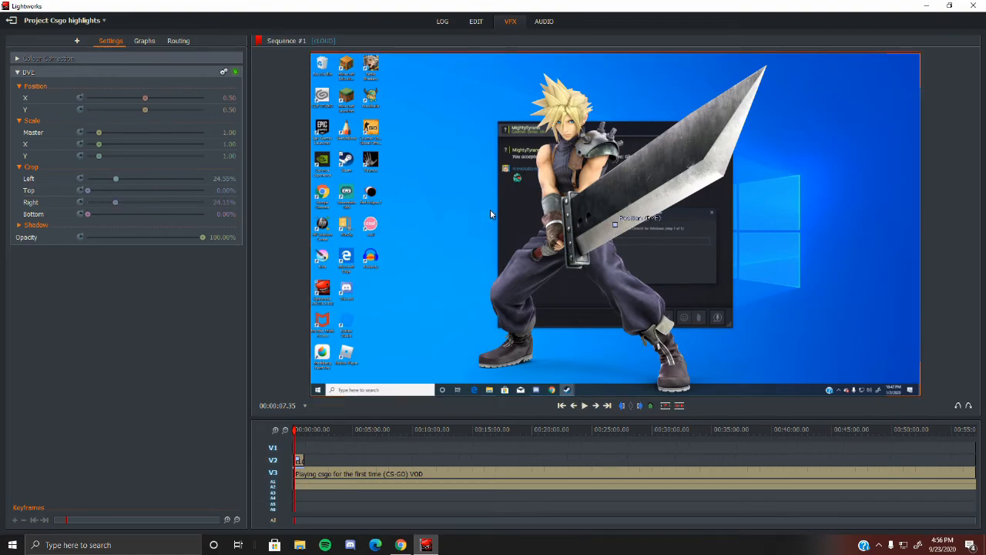
left_click_drag(609, 216, 489, 210)
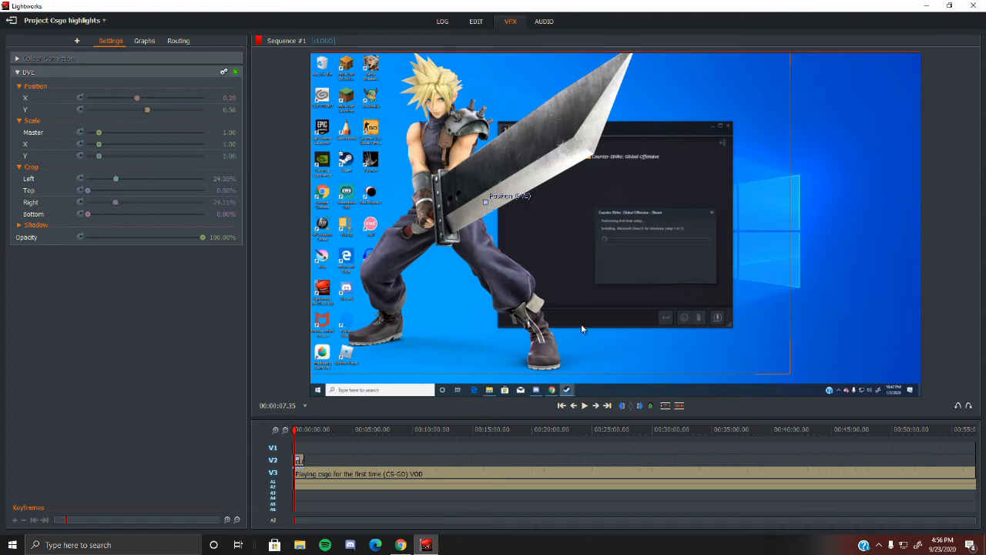
left_click_drag(494, 203, 457, 216)
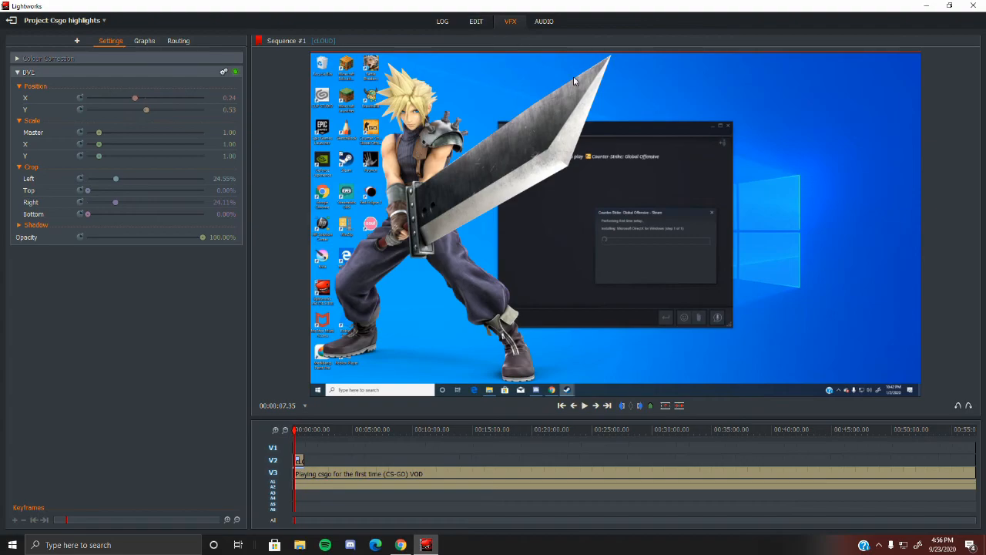
- Undo the cLOUD repositioning, crop, DVE effect and clip placement in the sequence
left_click(964, 412)
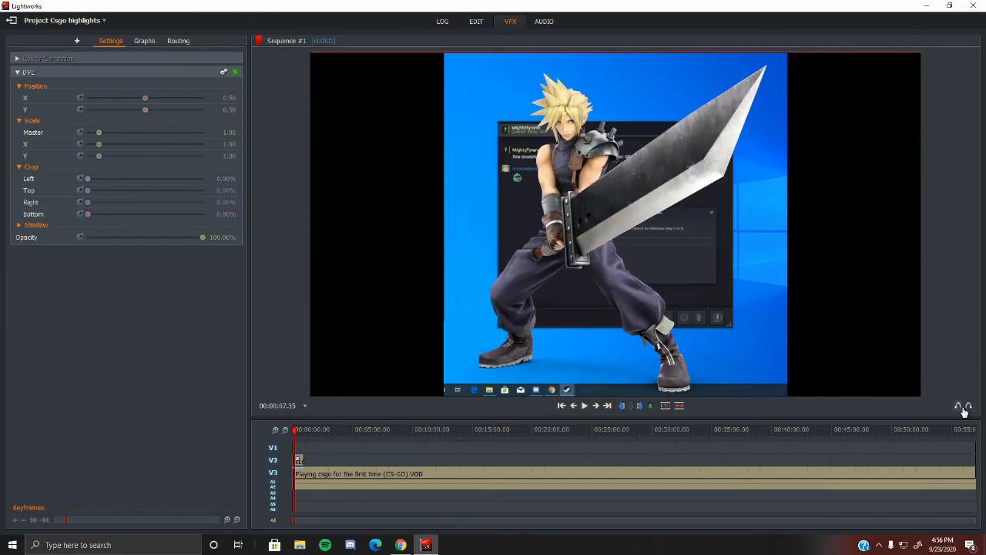
left_click(963, 412)
left_click(963, 412)
left_click(963, 408)
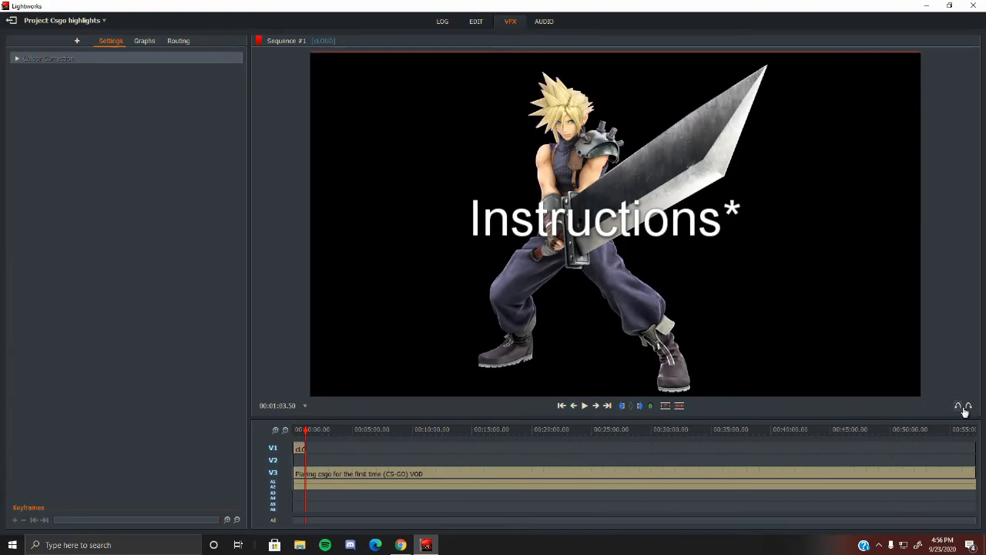
left_click(963, 408)
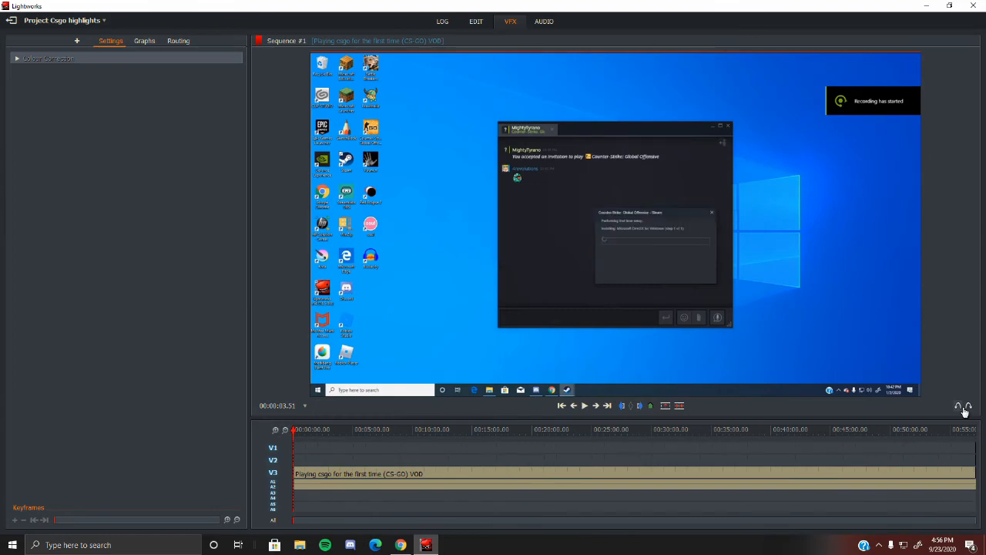